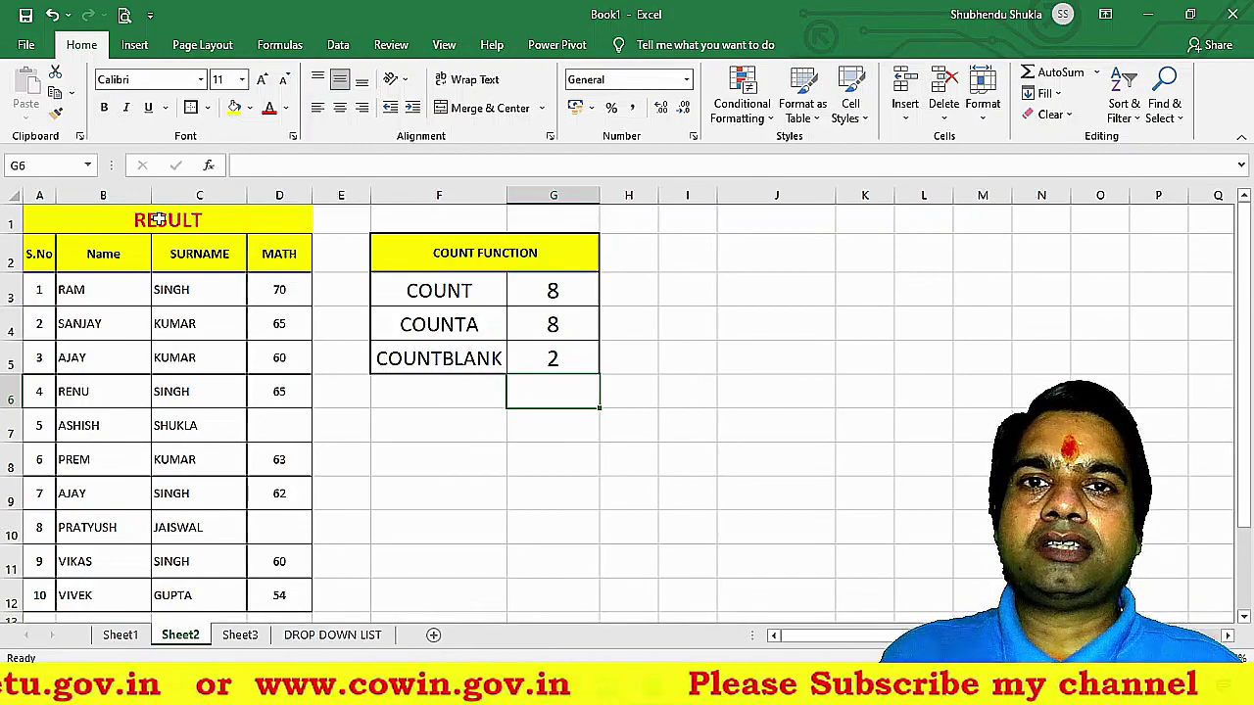
- Review the marks table, pointing out the blank MATH marks in rows 7 and 10
left_click(158, 219)
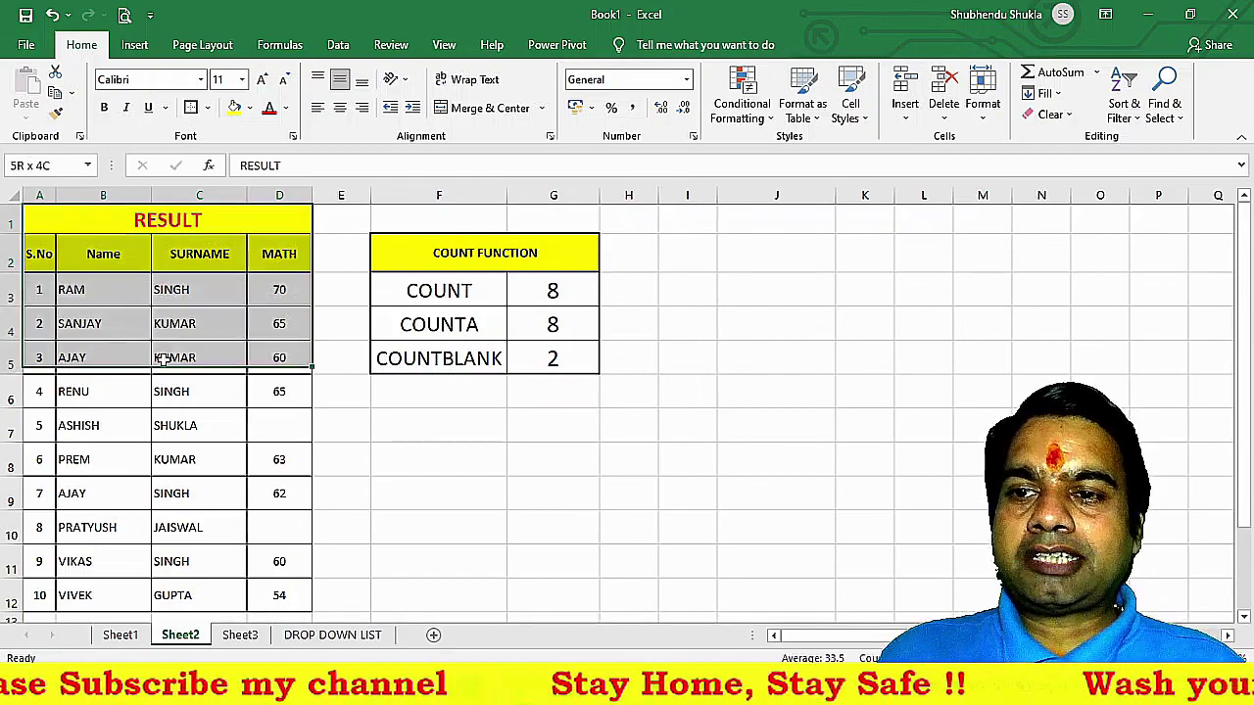
left_click_drag(158, 220, 164, 392)
left_click(281, 258)
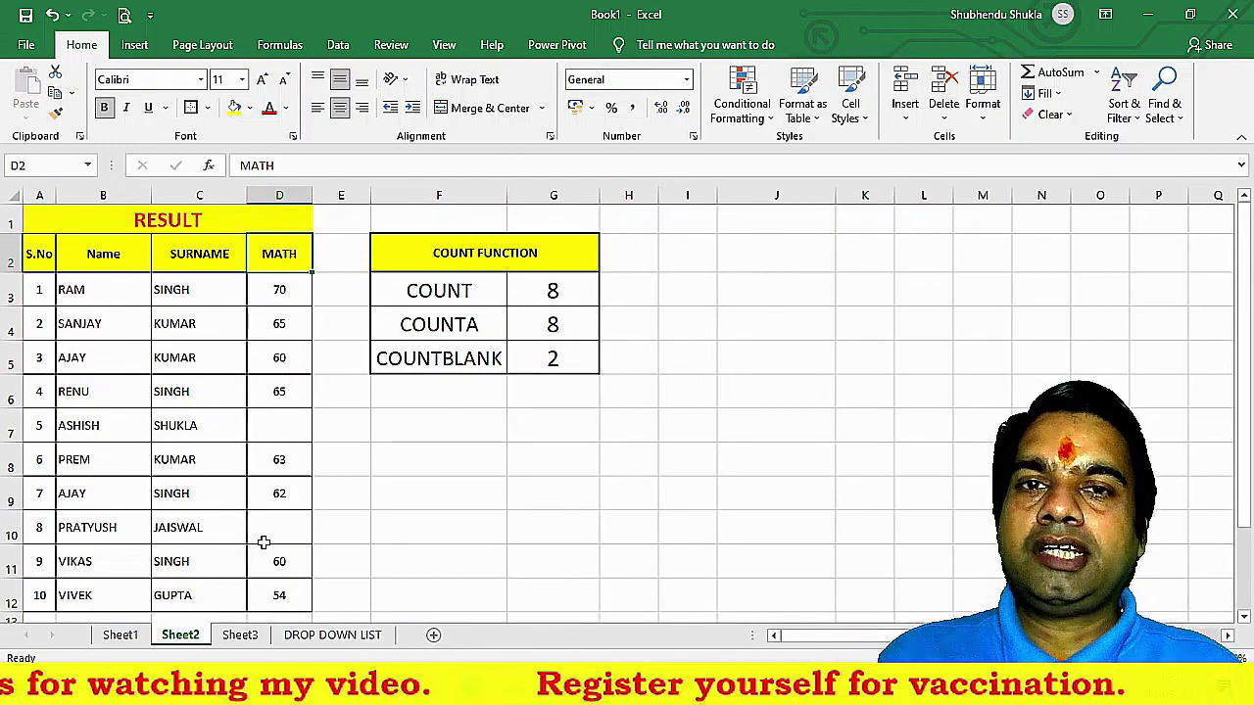
left_click(275, 427)
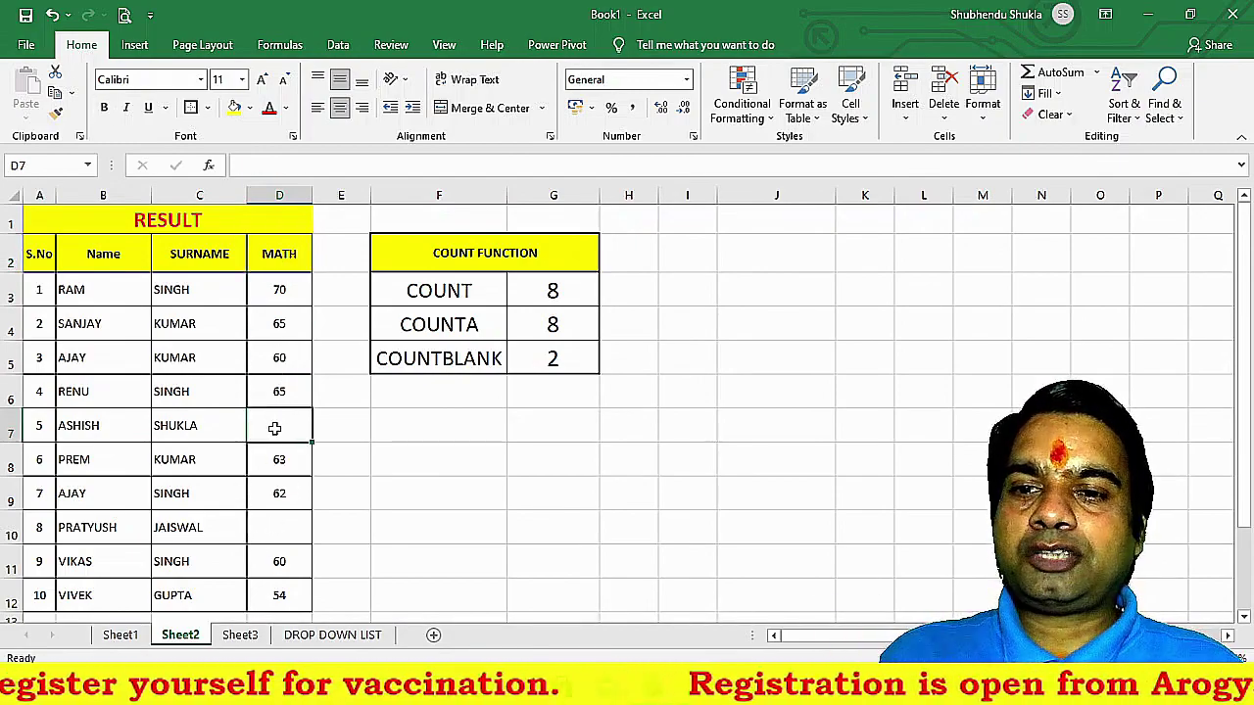
left_click(286, 523)
left_click(280, 427)
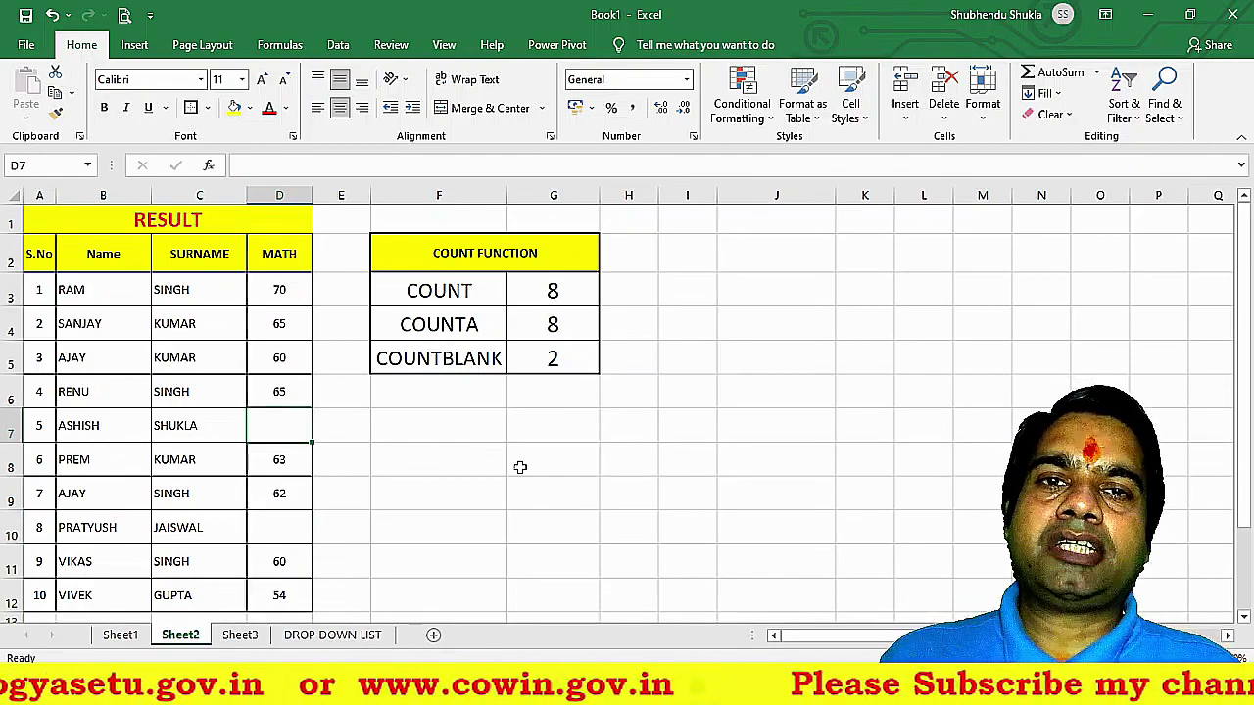
- Clear the old 8, 8 and 2 results from the COUNT FUNCTION table
left_click(578, 419)
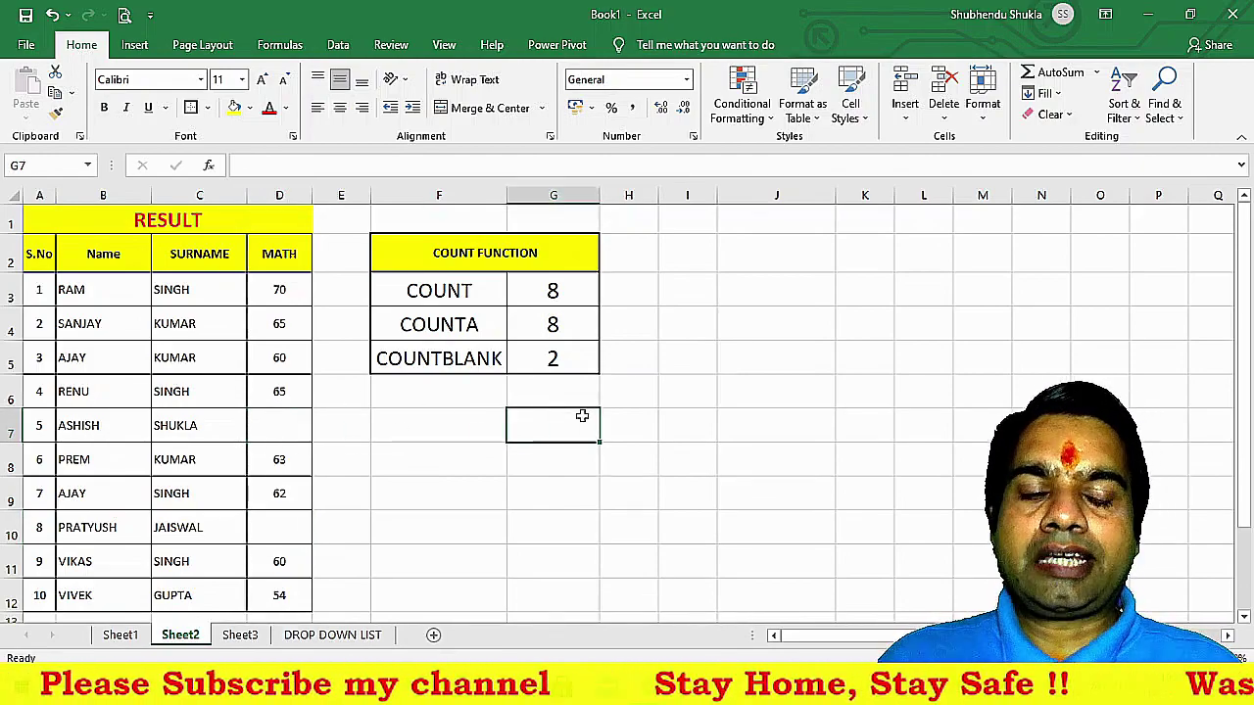
key("shift+Up")
key("shift+Up")
key("shift+Up")
key("shift+Up")
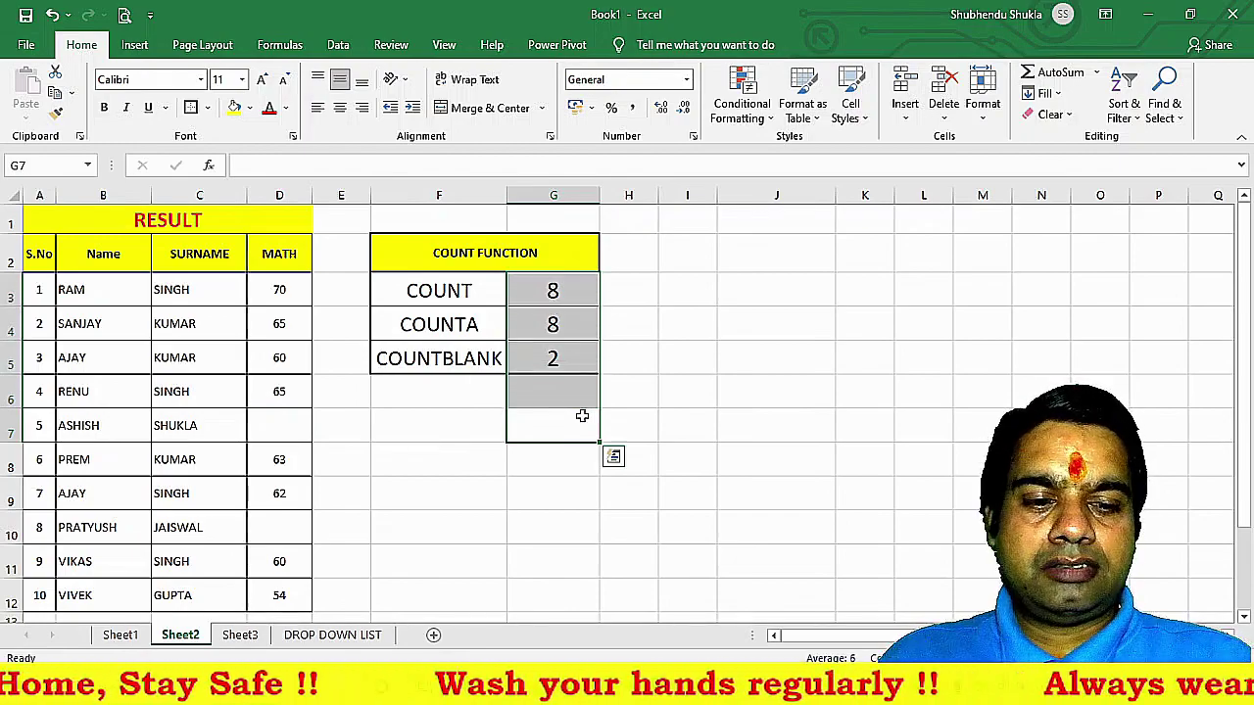
key("Delete")
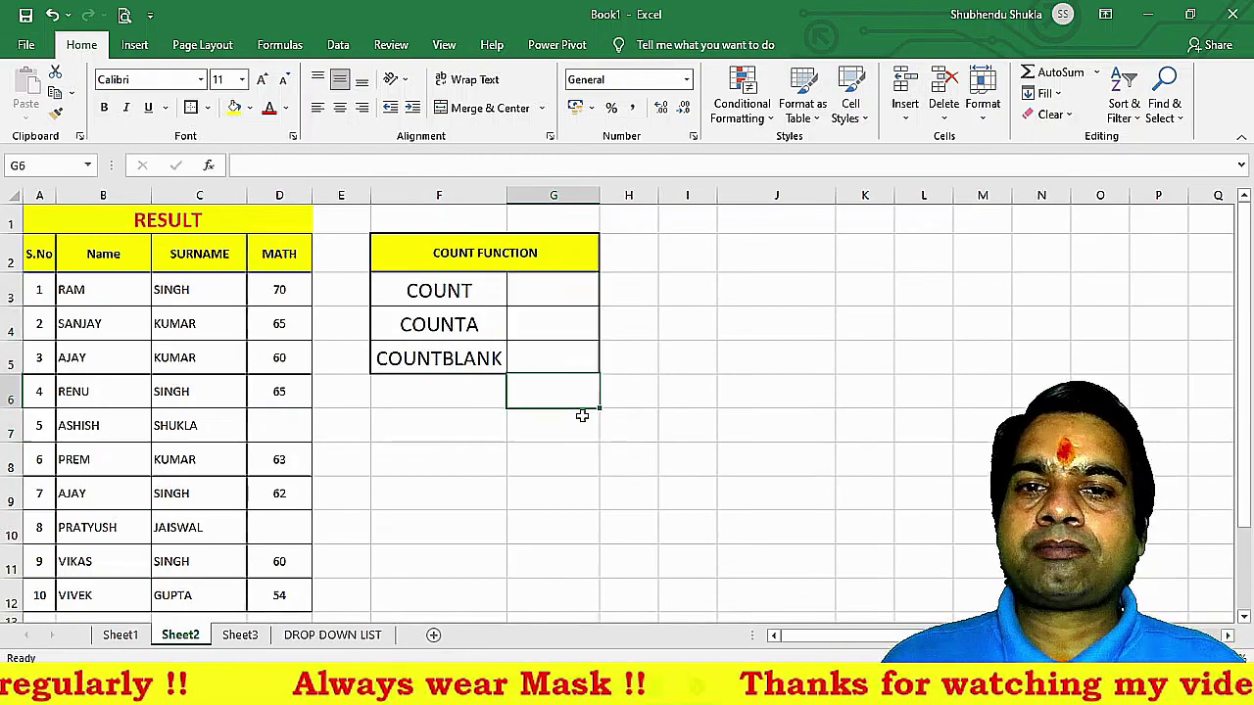
key("Up")
left_click(582, 416)
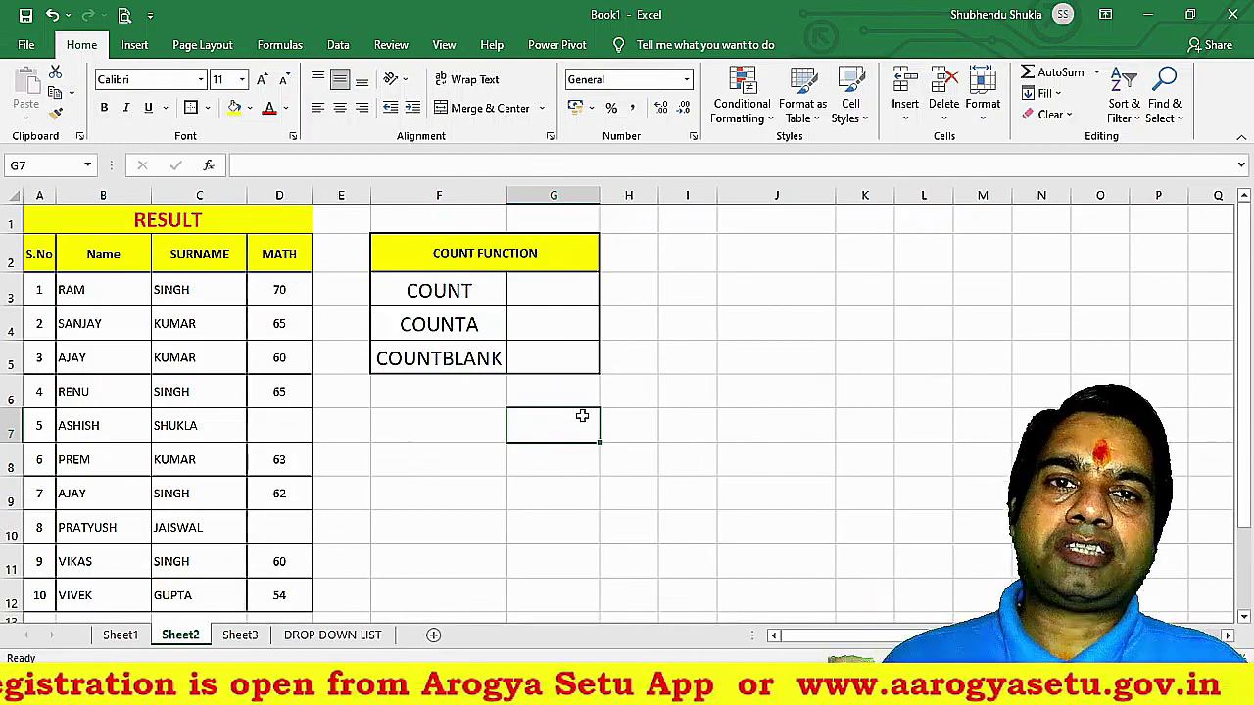
key("Up")
key("Up")
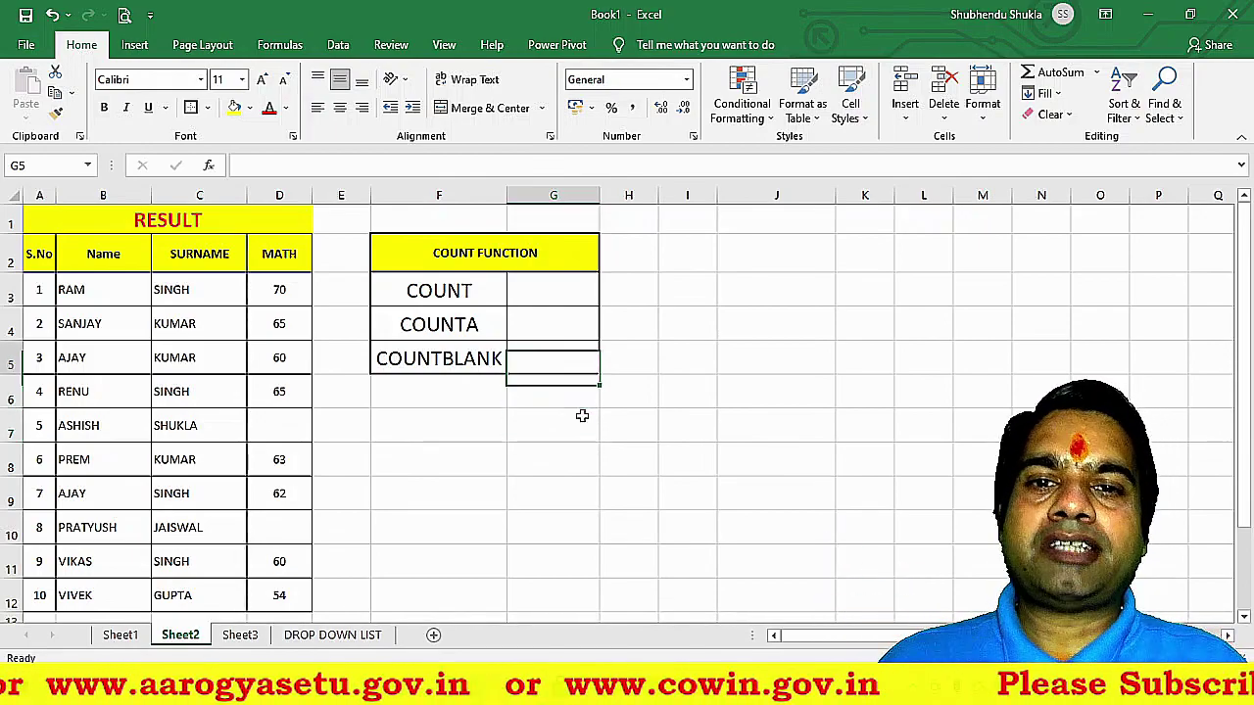
key("Up")
key("Up")
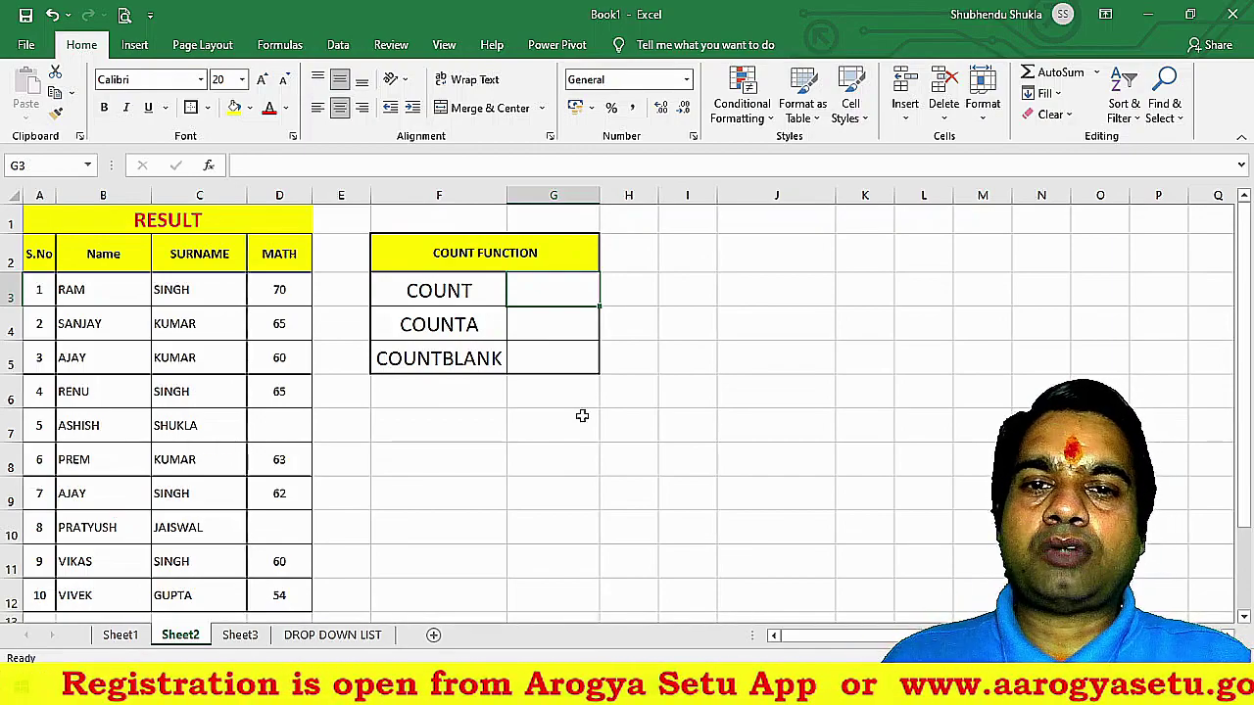
- Enter =COUNT(D3:D12) in G3 to count the numeric MATH marks, giving 8
type("=")
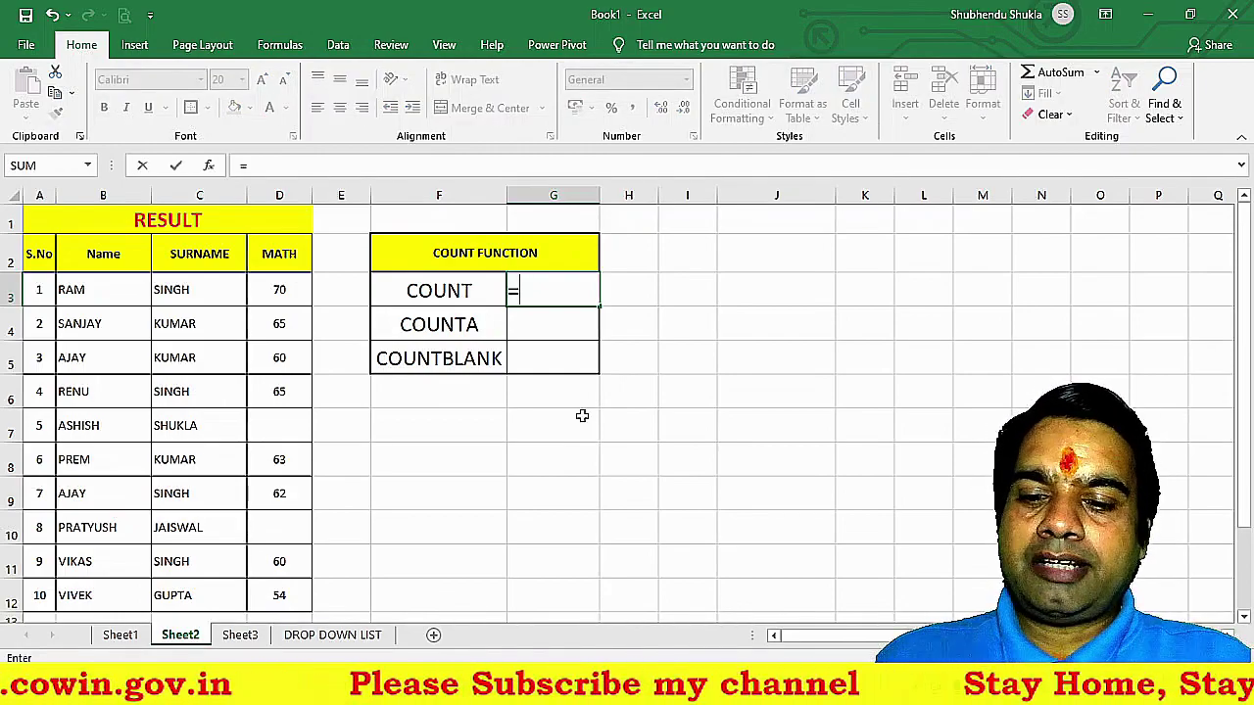
type("COUNT")
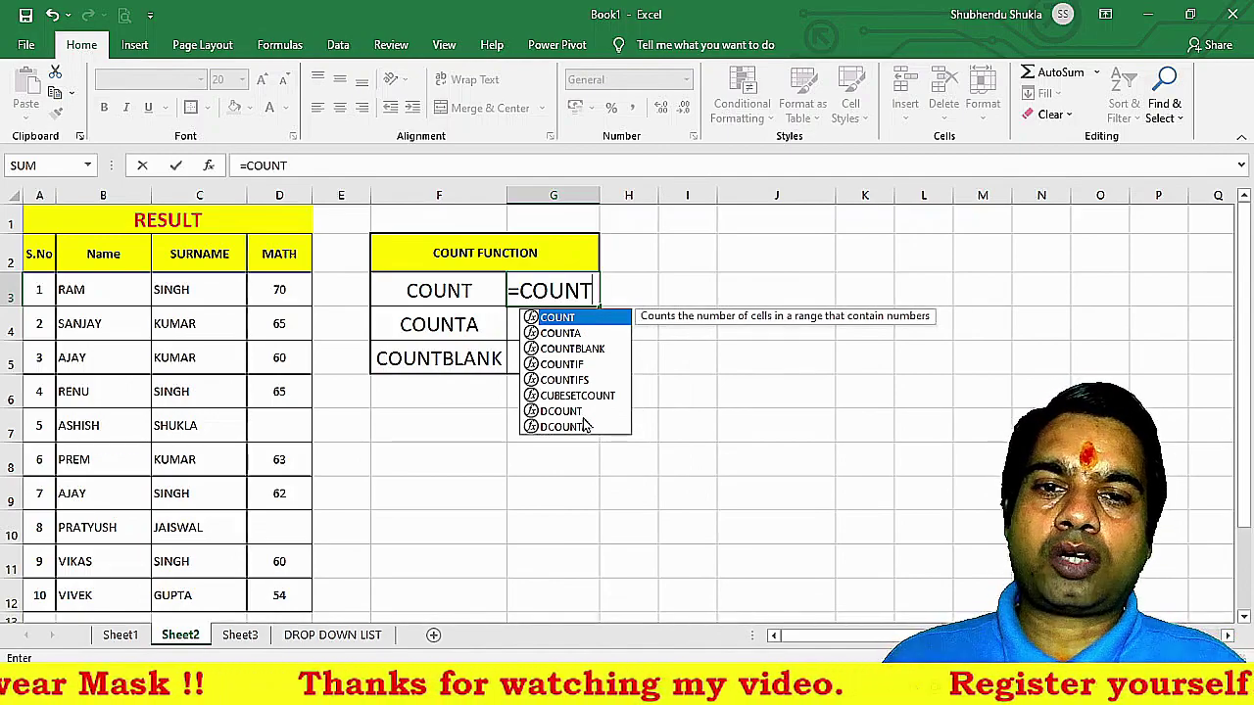
type("(")
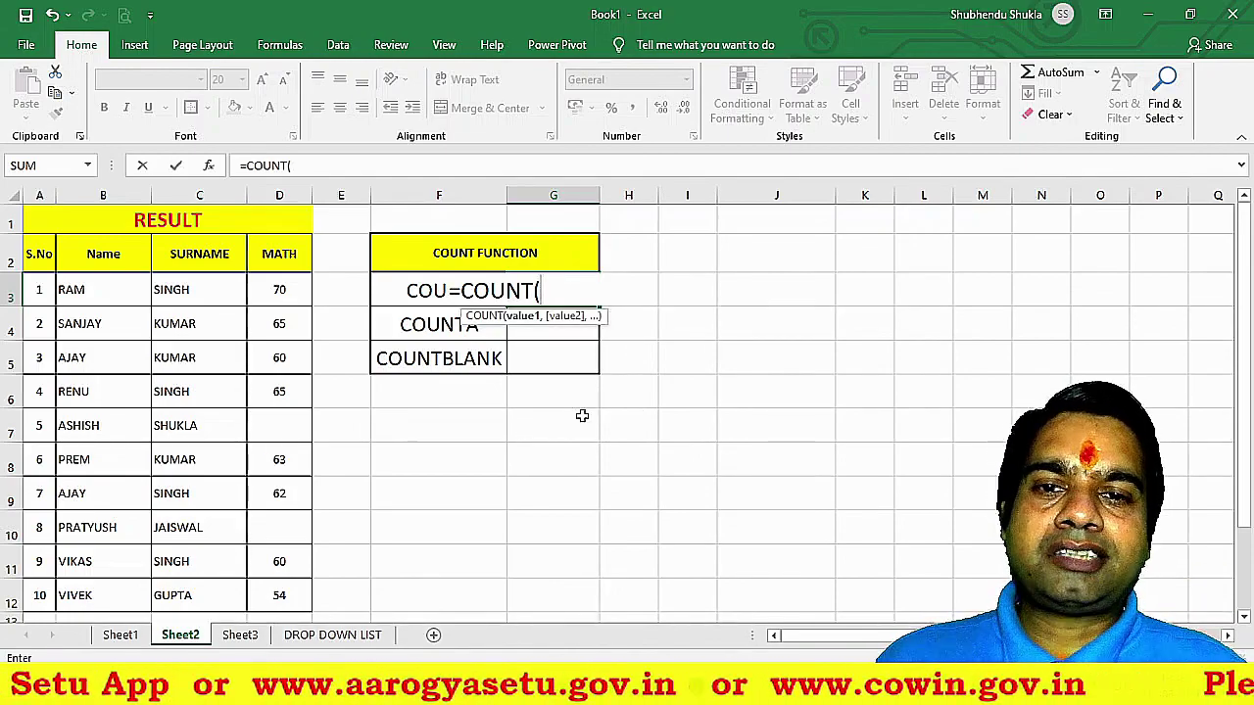
left_click_drag(289, 297, 283, 596)
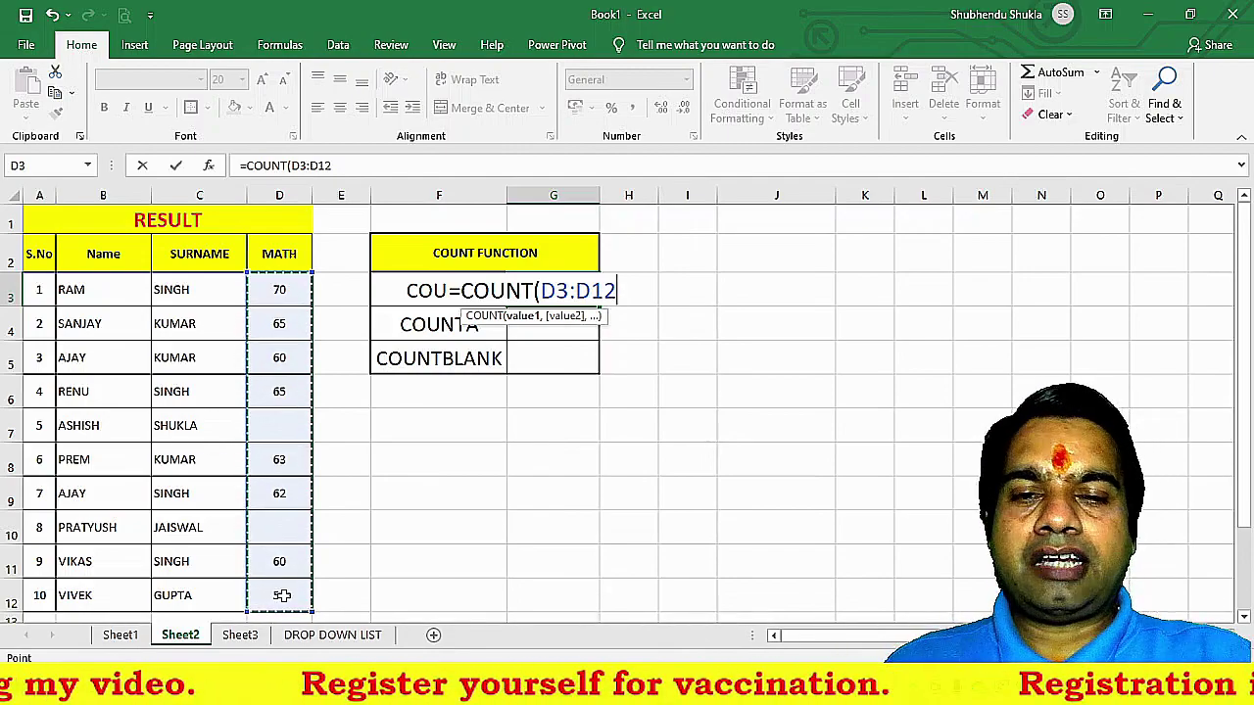
type(")")
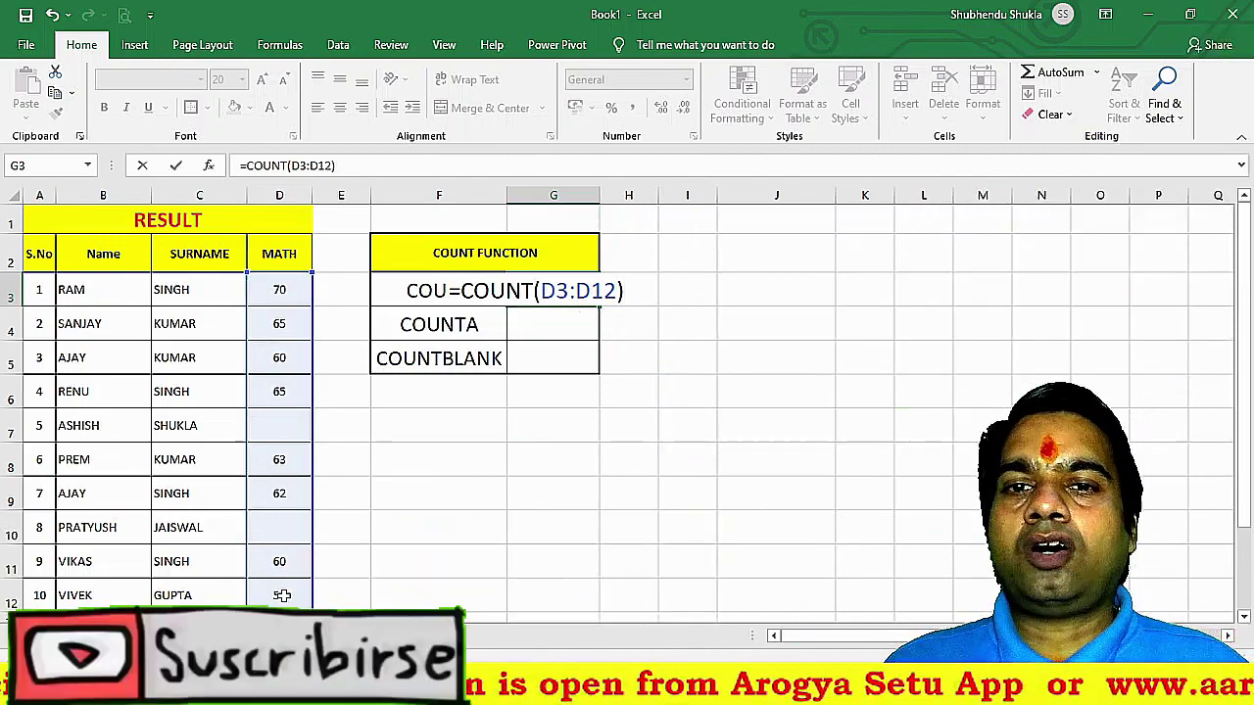
key("Return")
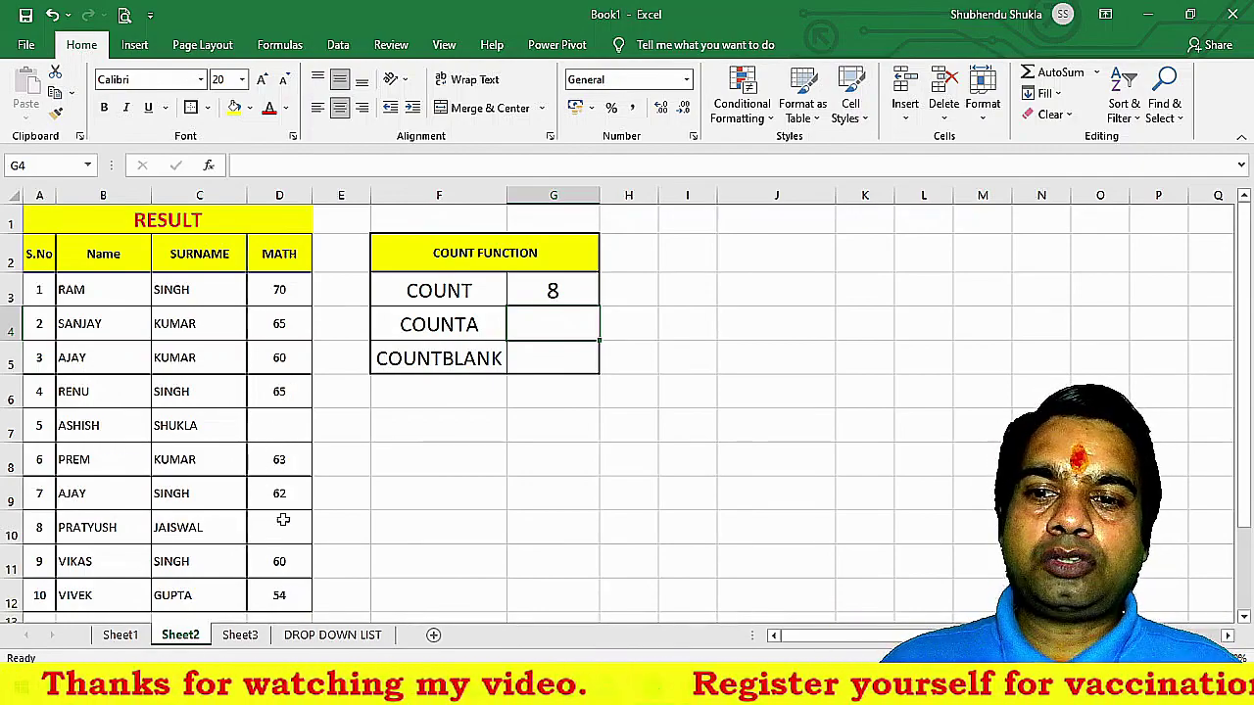
- Enter =COUNTA(D3:D12) in G4, counting 8 non-empty MATH cells
left_click(256, 435)
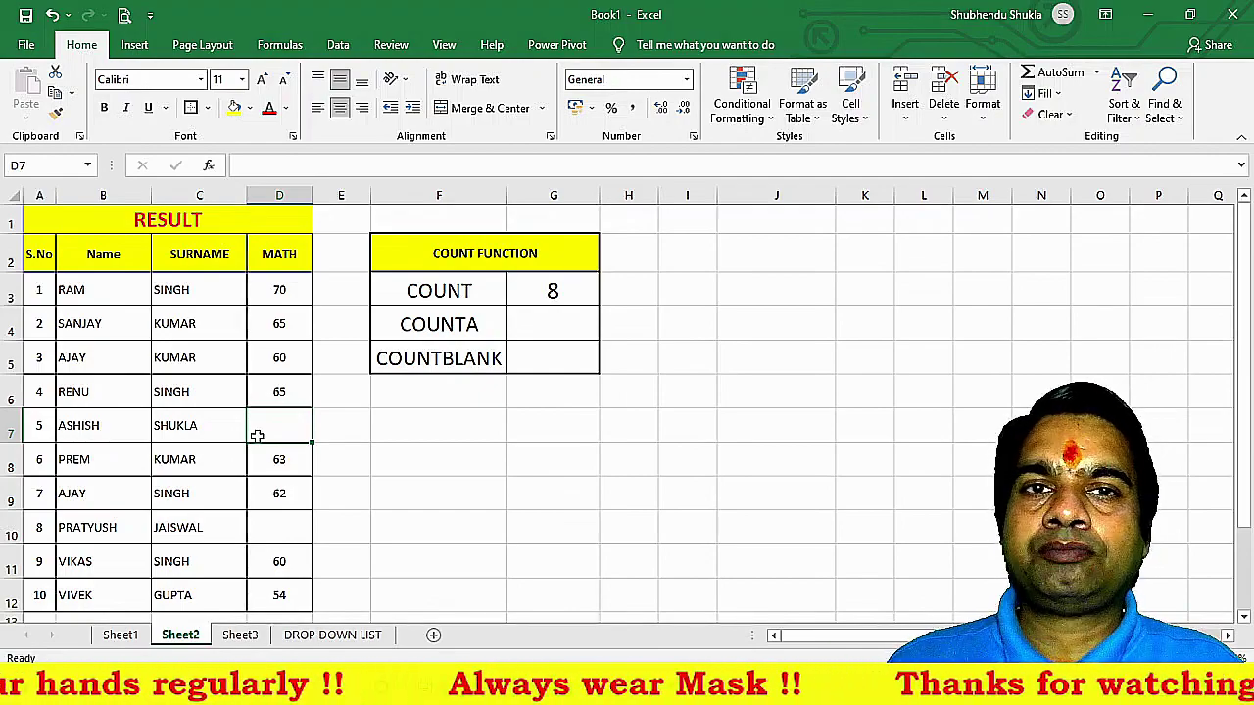
left_click(545, 327)
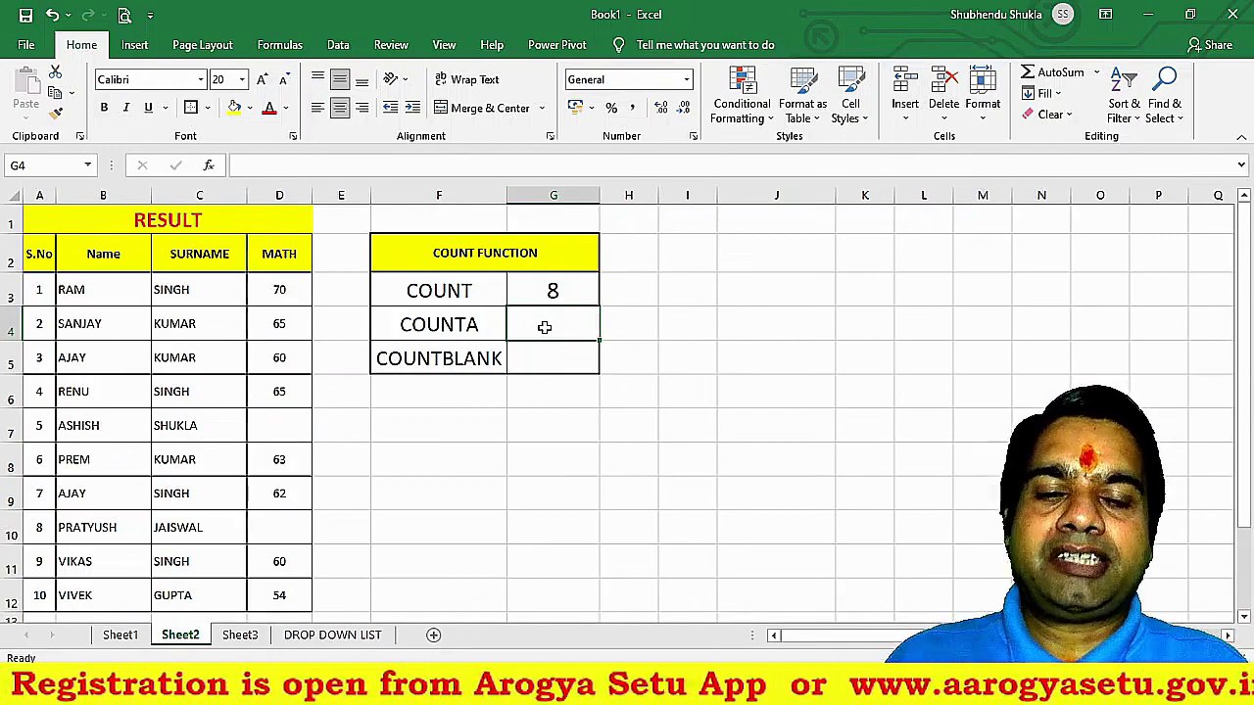
type("=C")
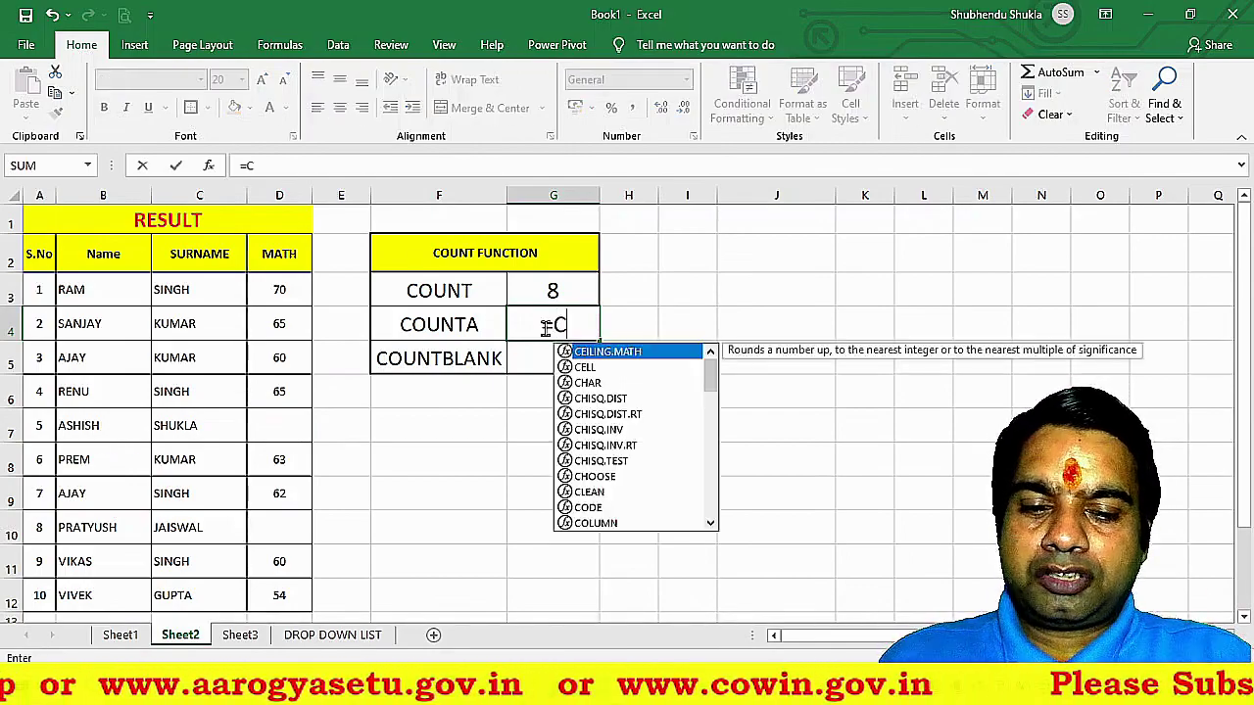
type("OUNTA")
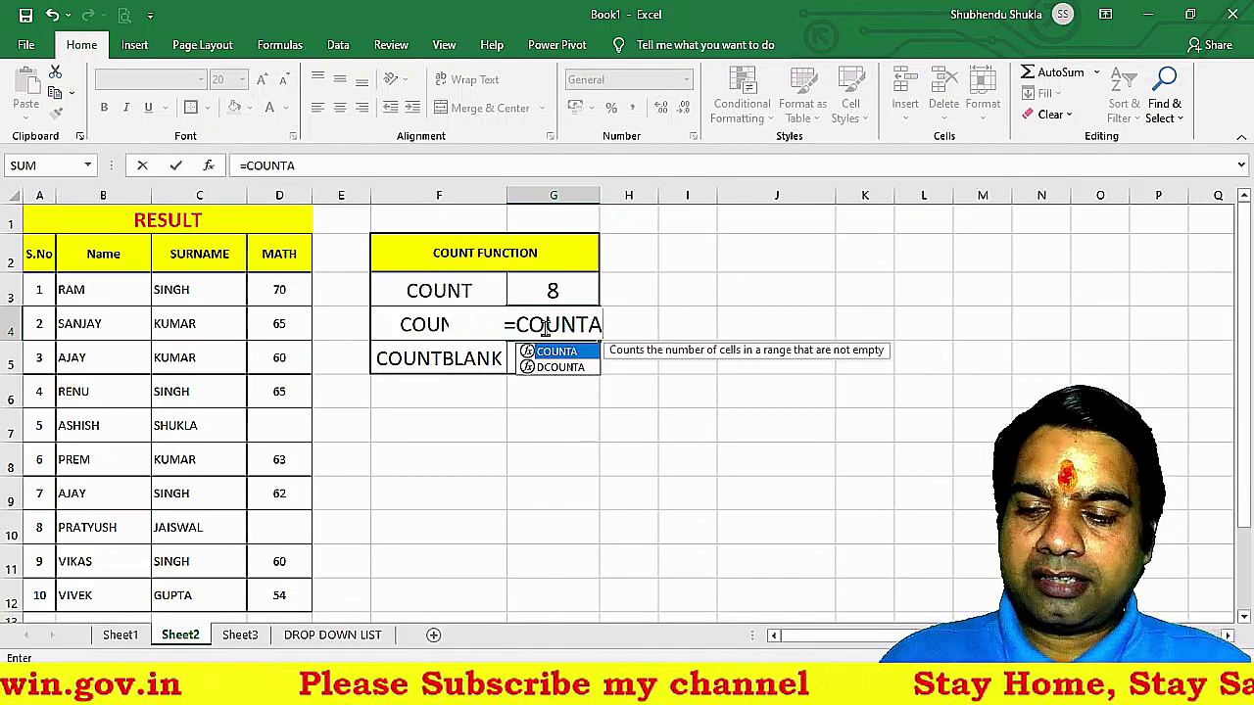
type("(")
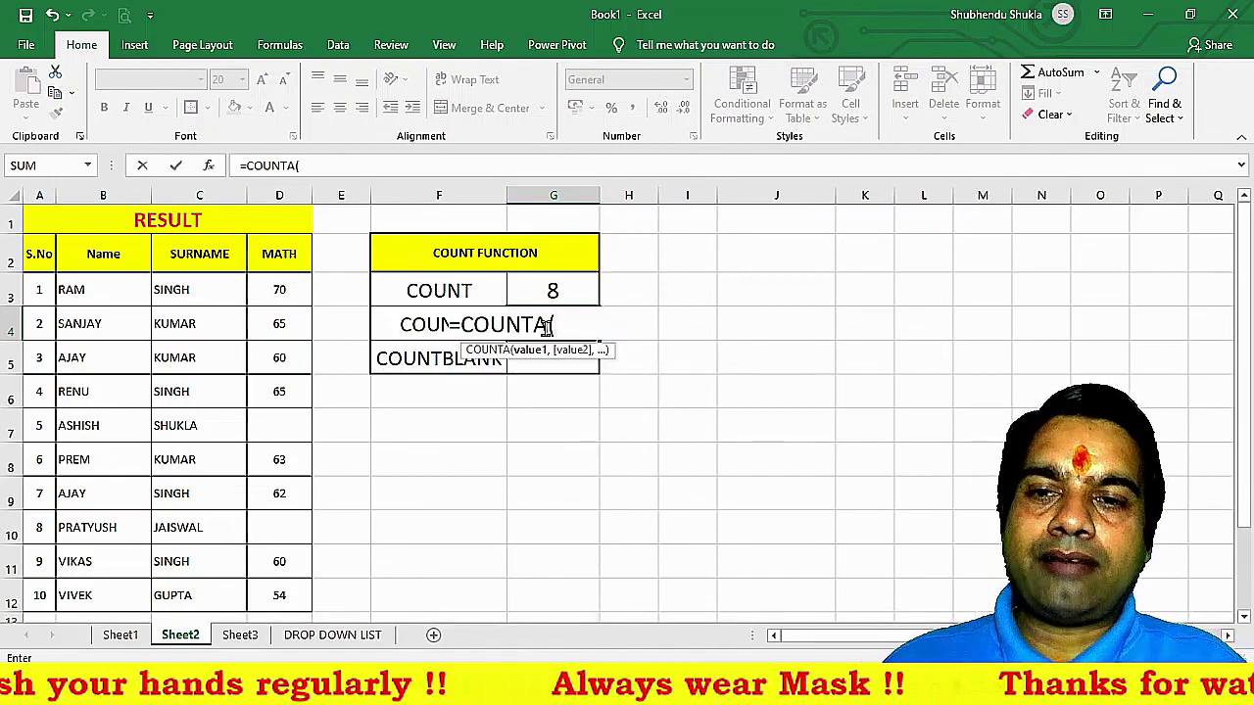
left_click_drag(289, 284, 284, 604)
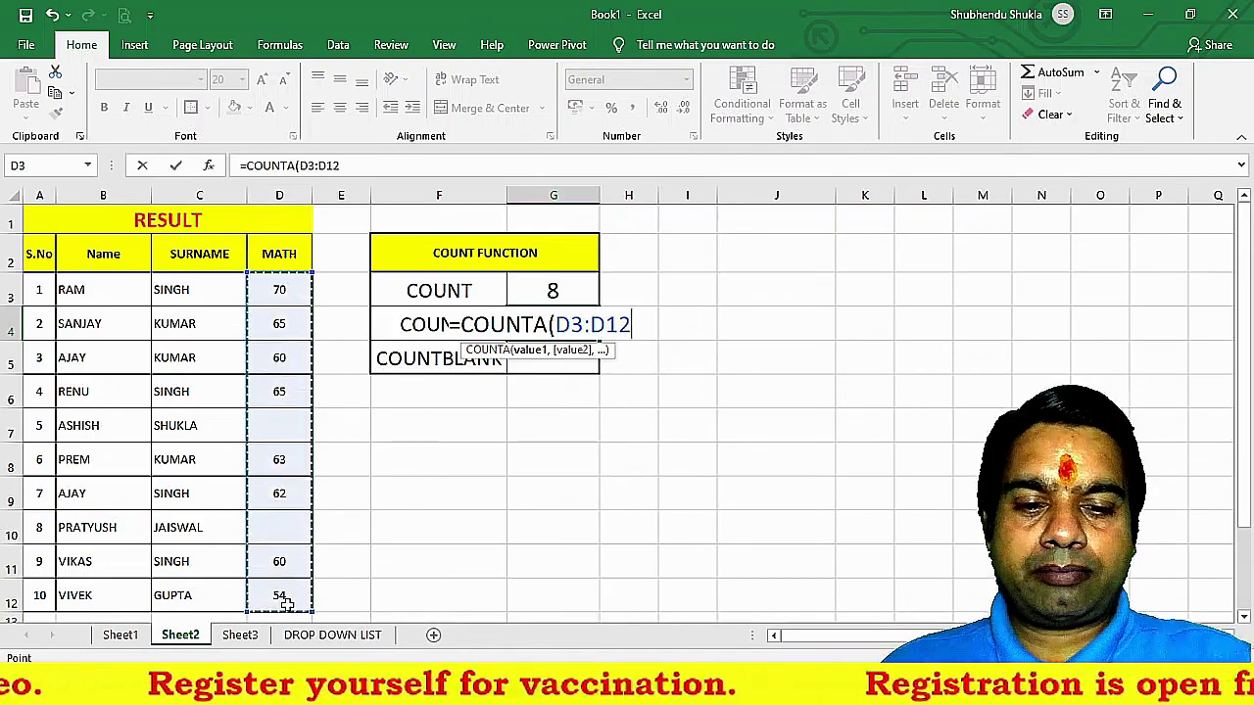
type(")")
key("Return")
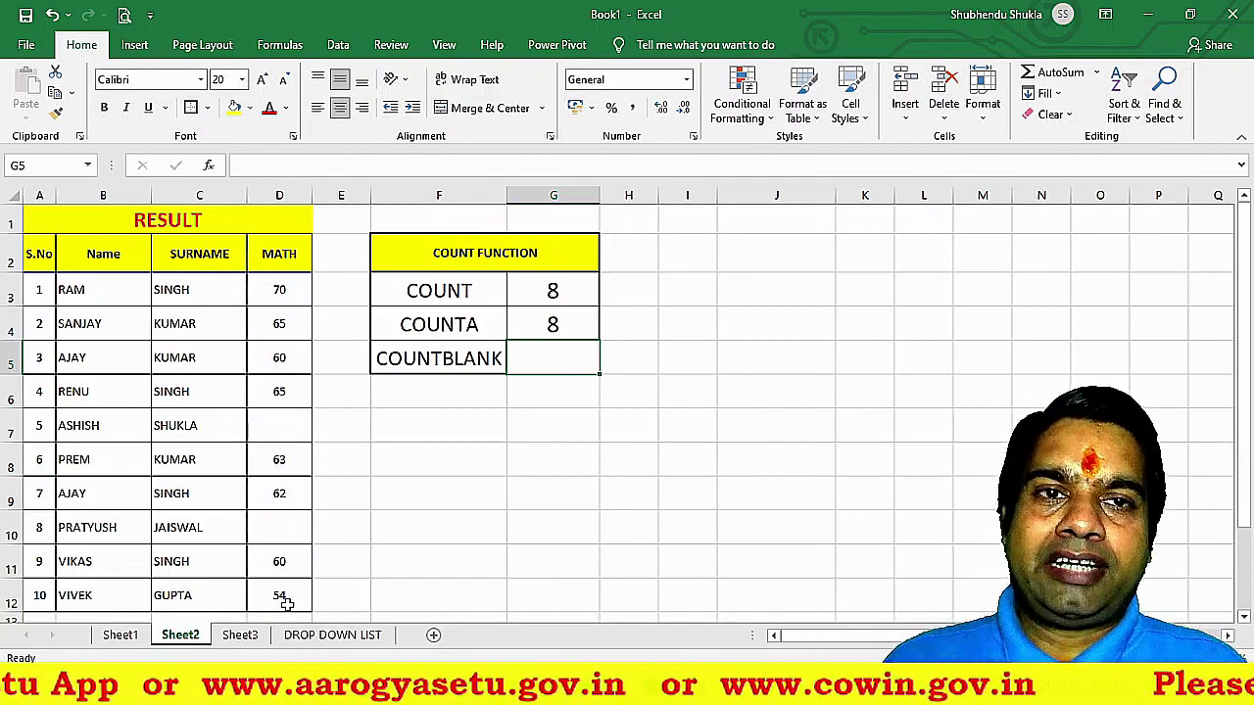
key("Left")
key("Left")
key("Left")
- Enter 45 as the MATH mark in the blank cell D7
key("Down")
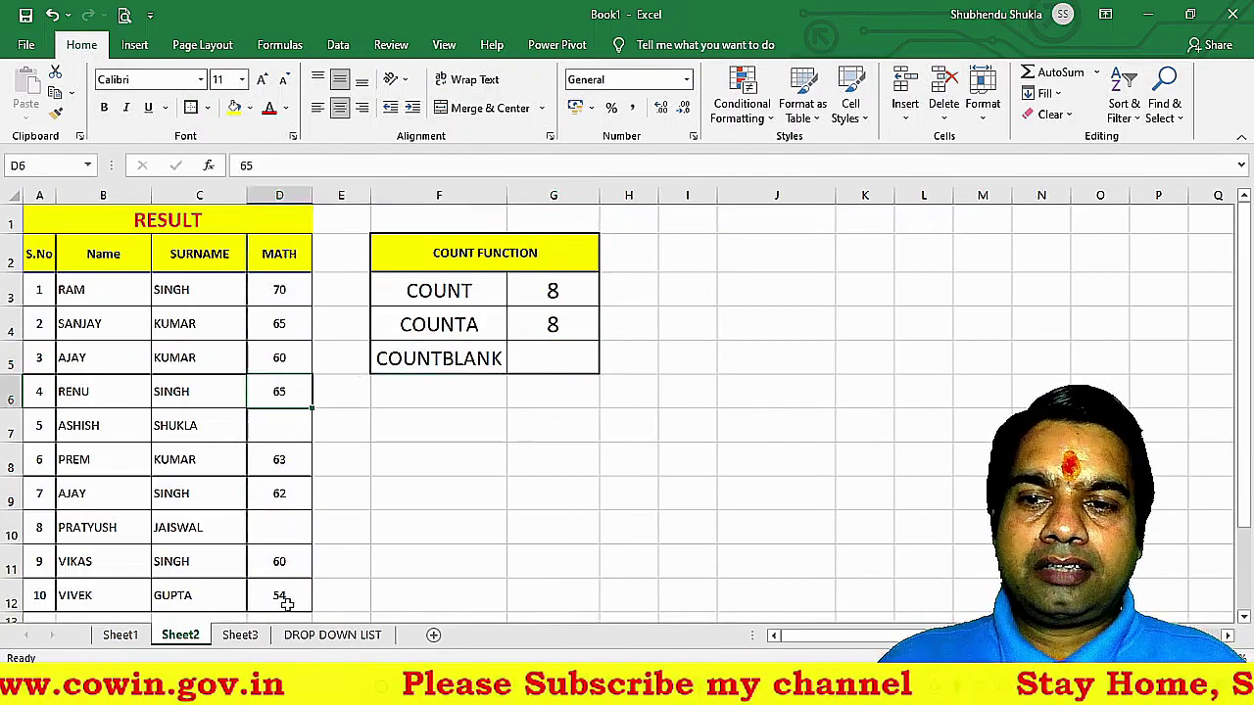
key("Down")
key("Down")
key("Up")
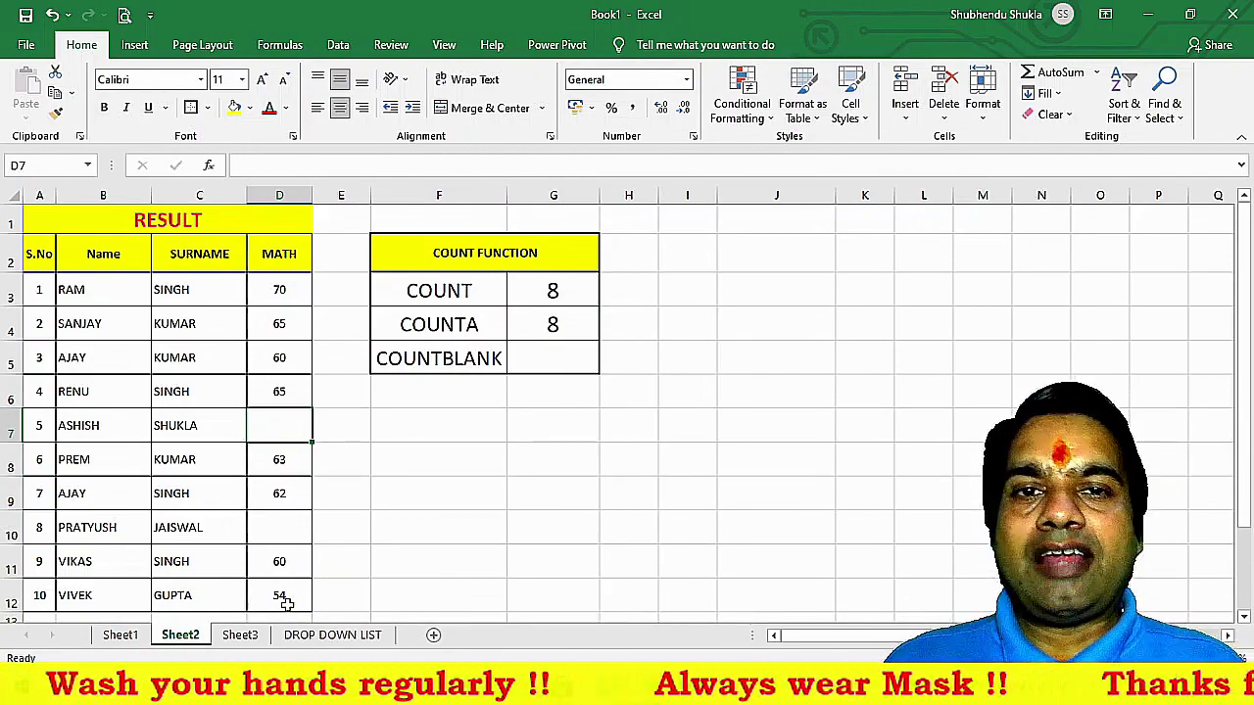
type("45")
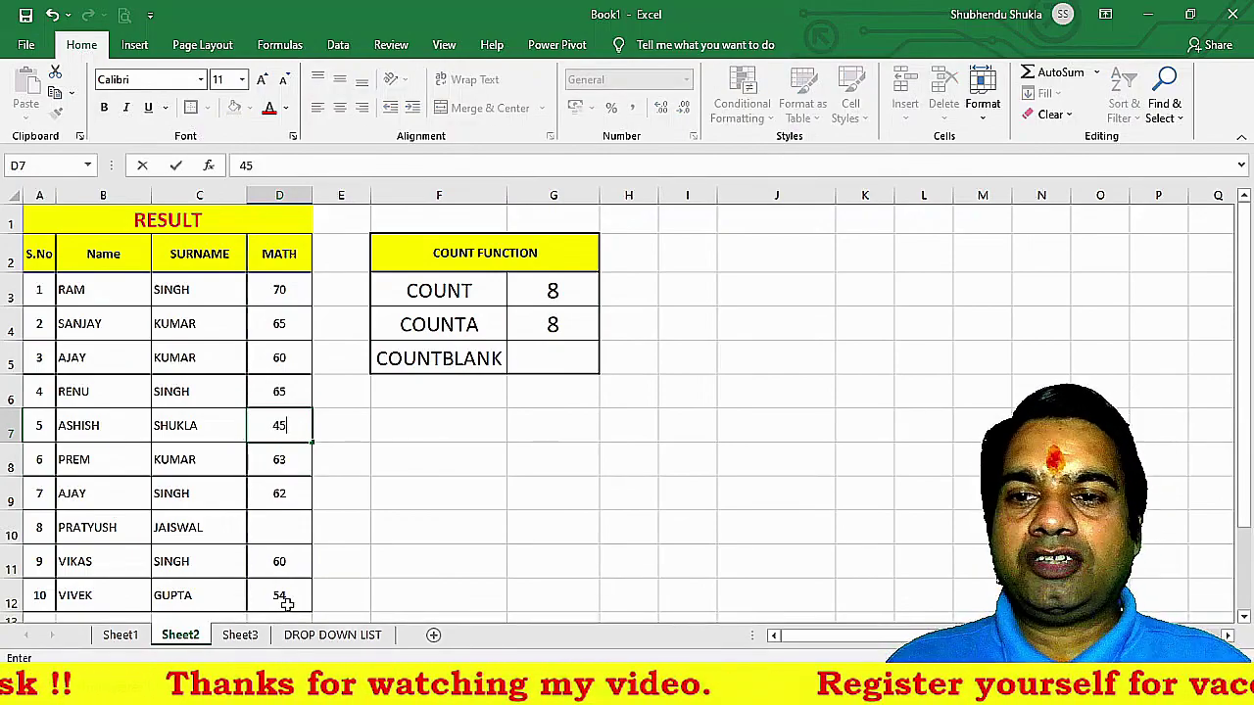
key("Return")
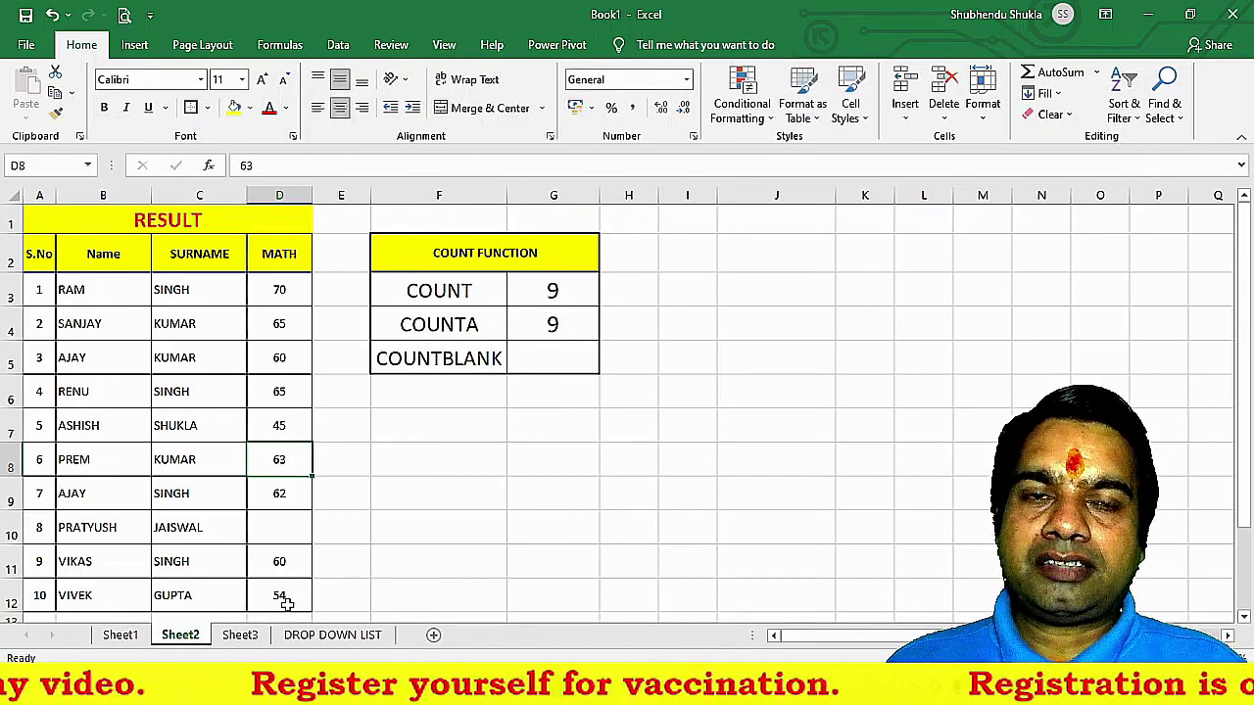
- Replace D7's mark with the text AB, so COUNTA reads 9 while COUNT stays 8
key("Up")
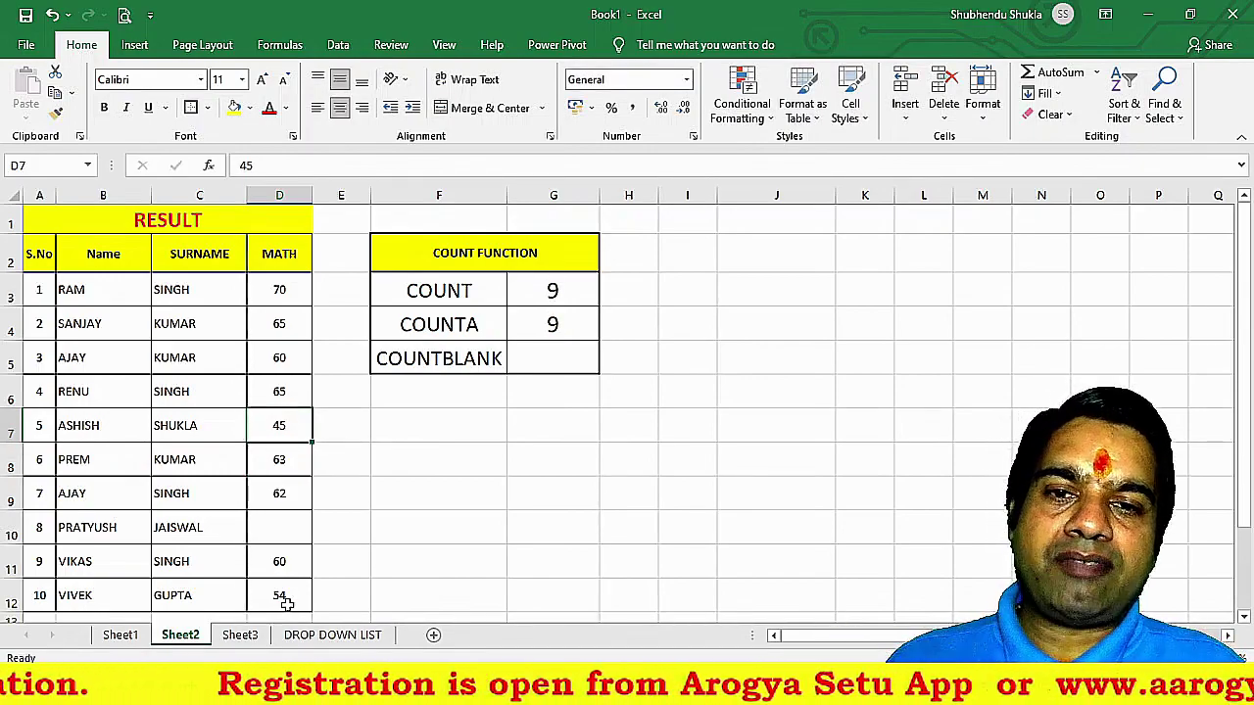
type("a")
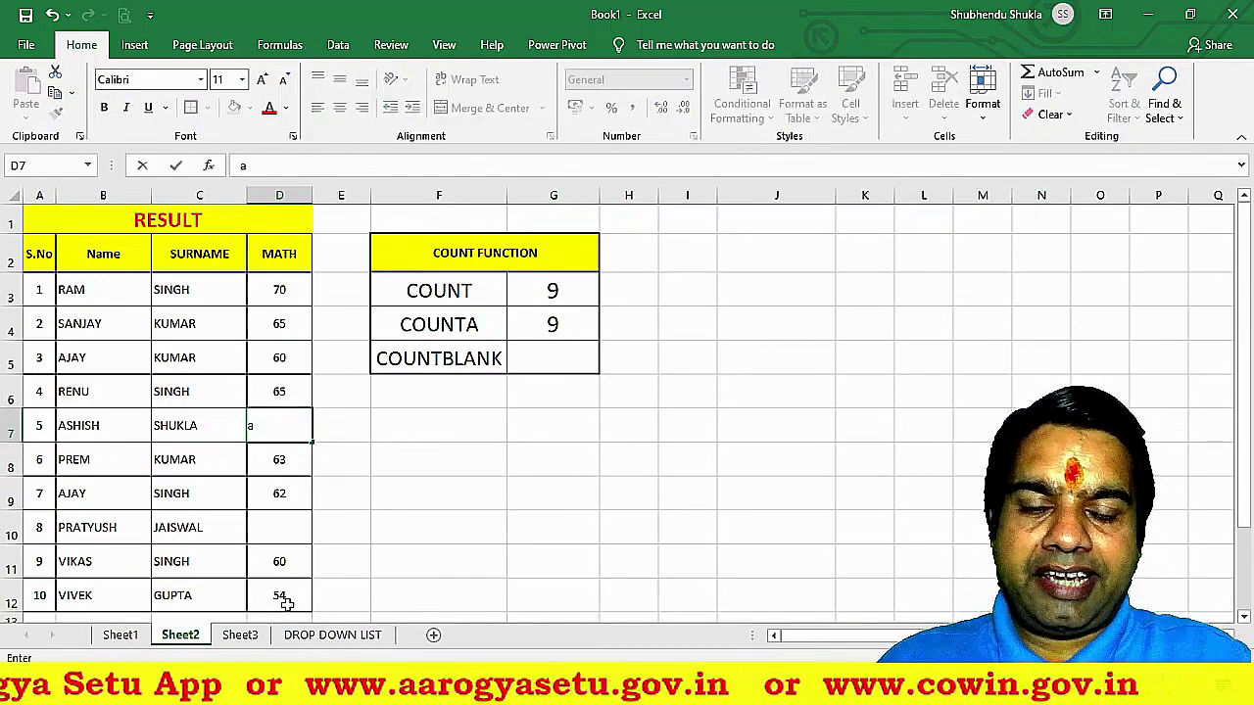
type("B")
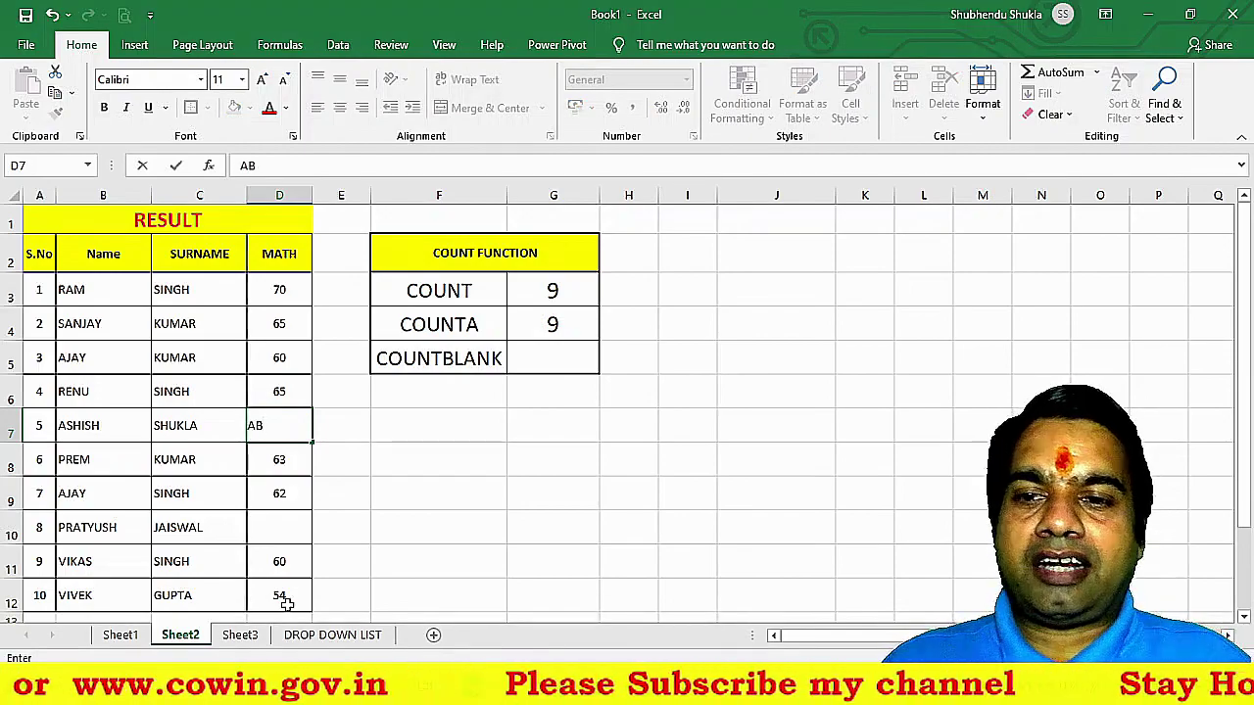
key("Return")
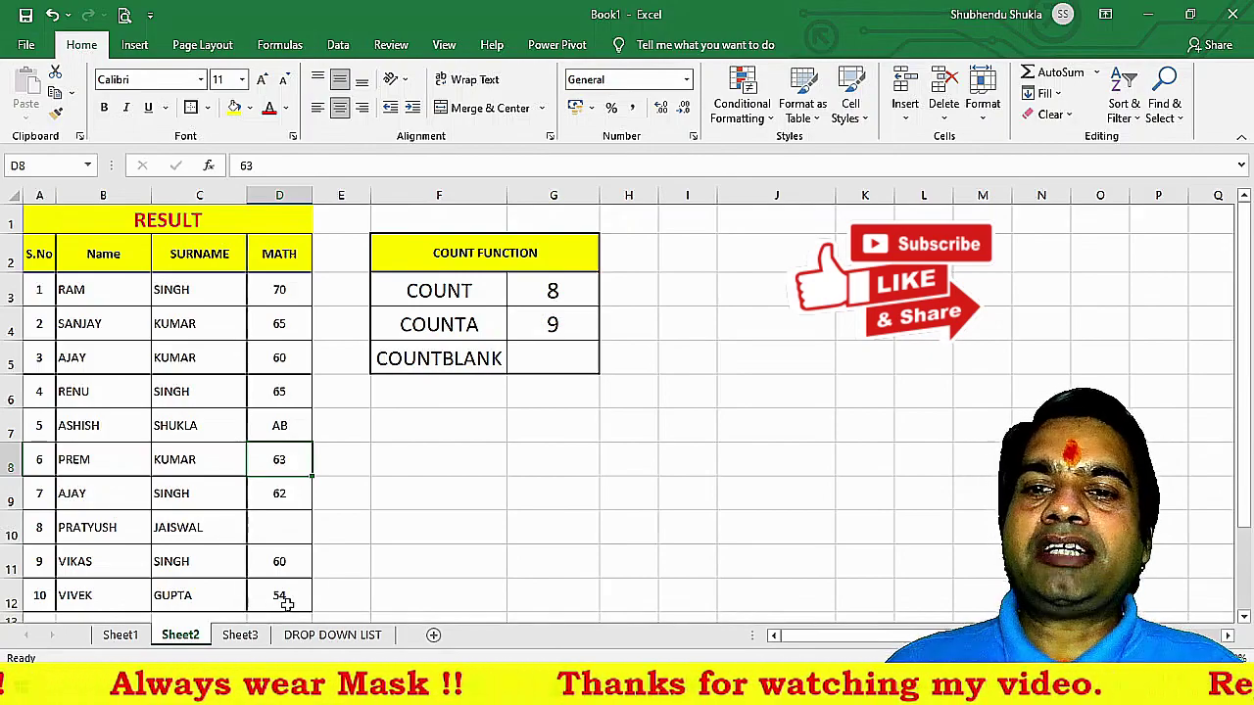
- Empty D7 and enter =COUNTBLANK(D3:D12) in G5, showing 2 empty MATH cells
key("Up")
key("Delete")
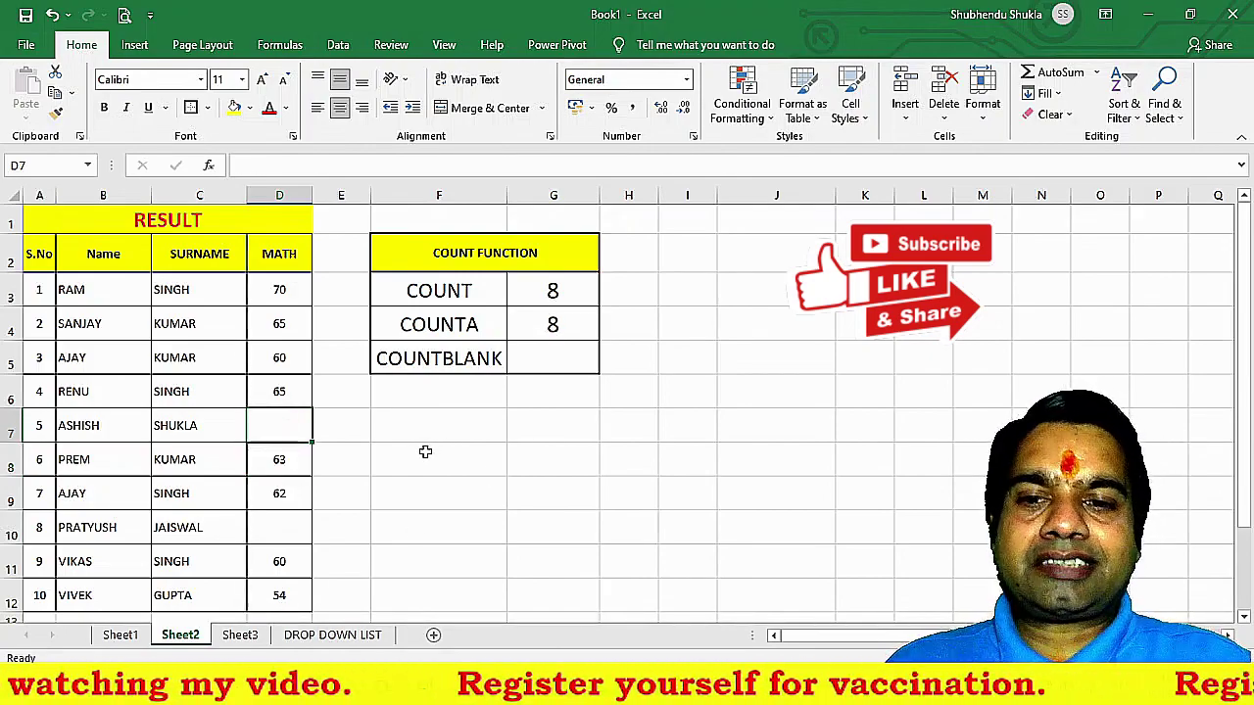
left_click(537, 363)
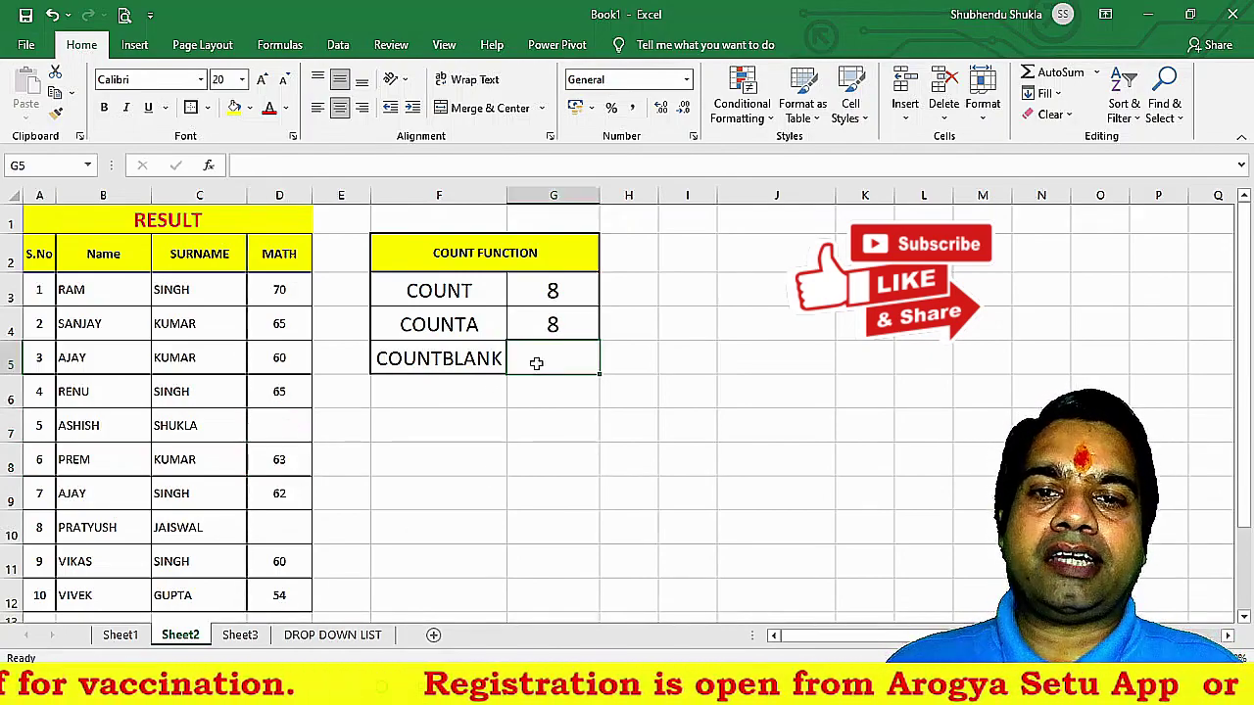
type("=")
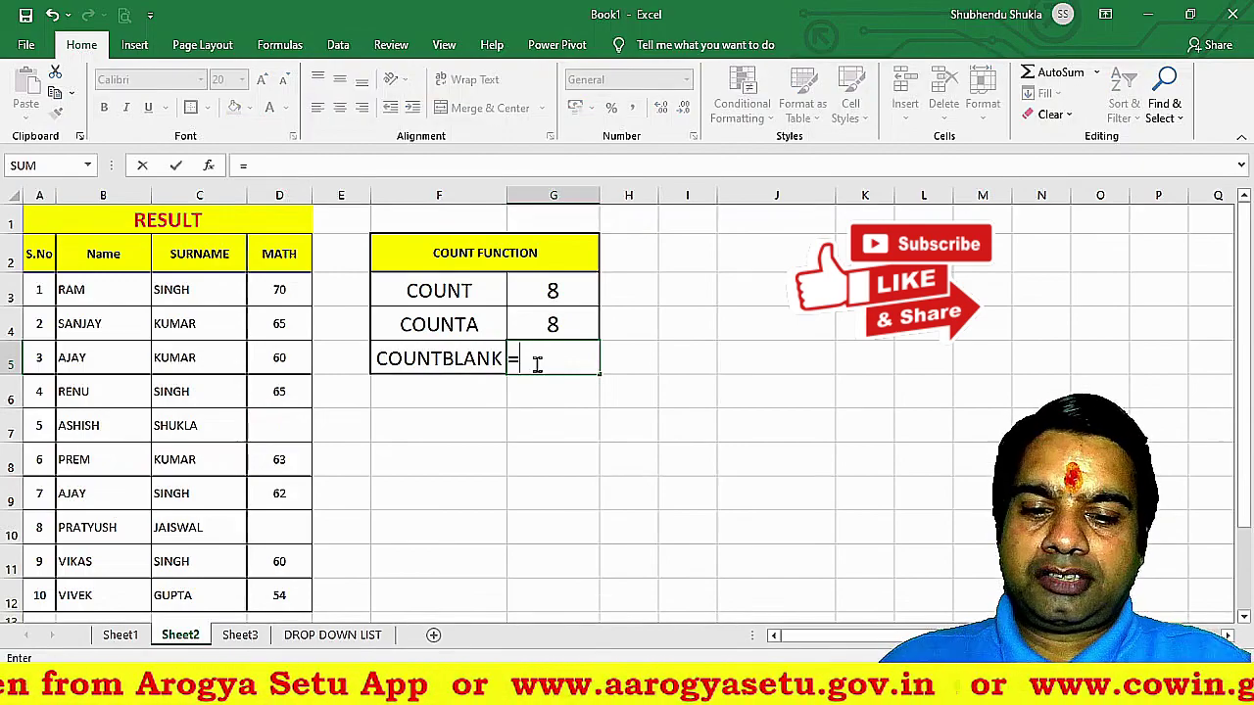
type("COUNT")
type("BL")
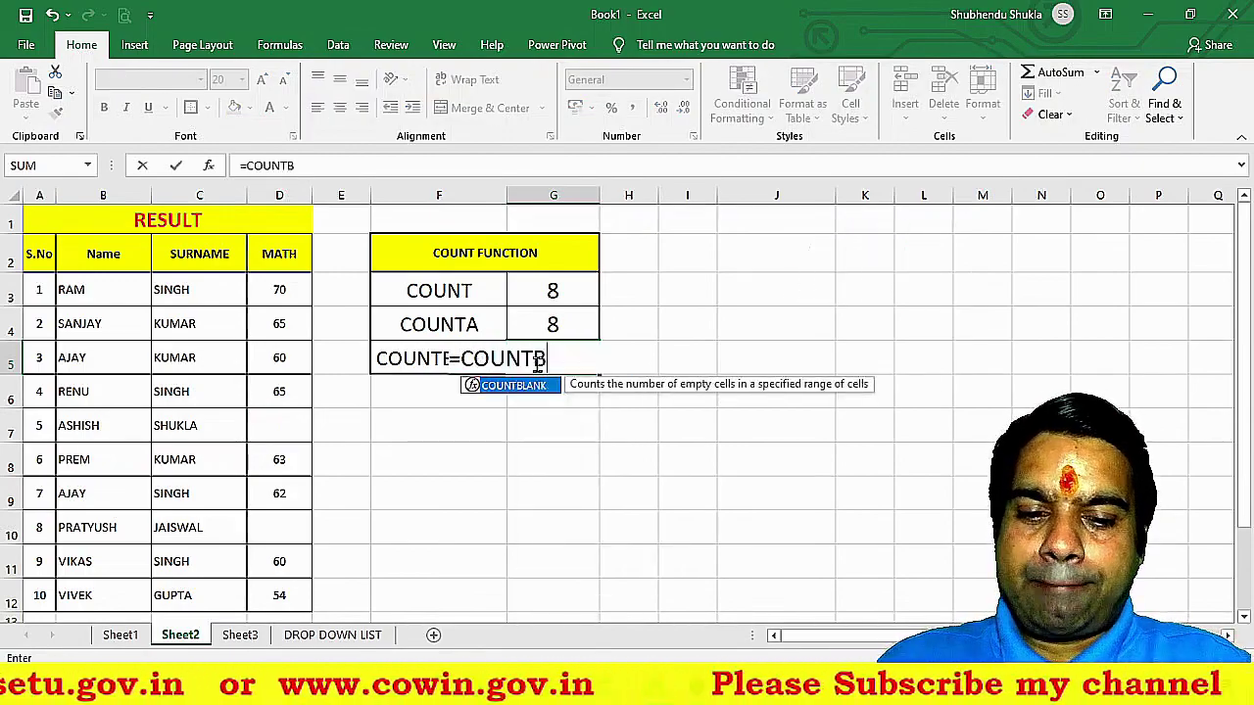
key("Tab")
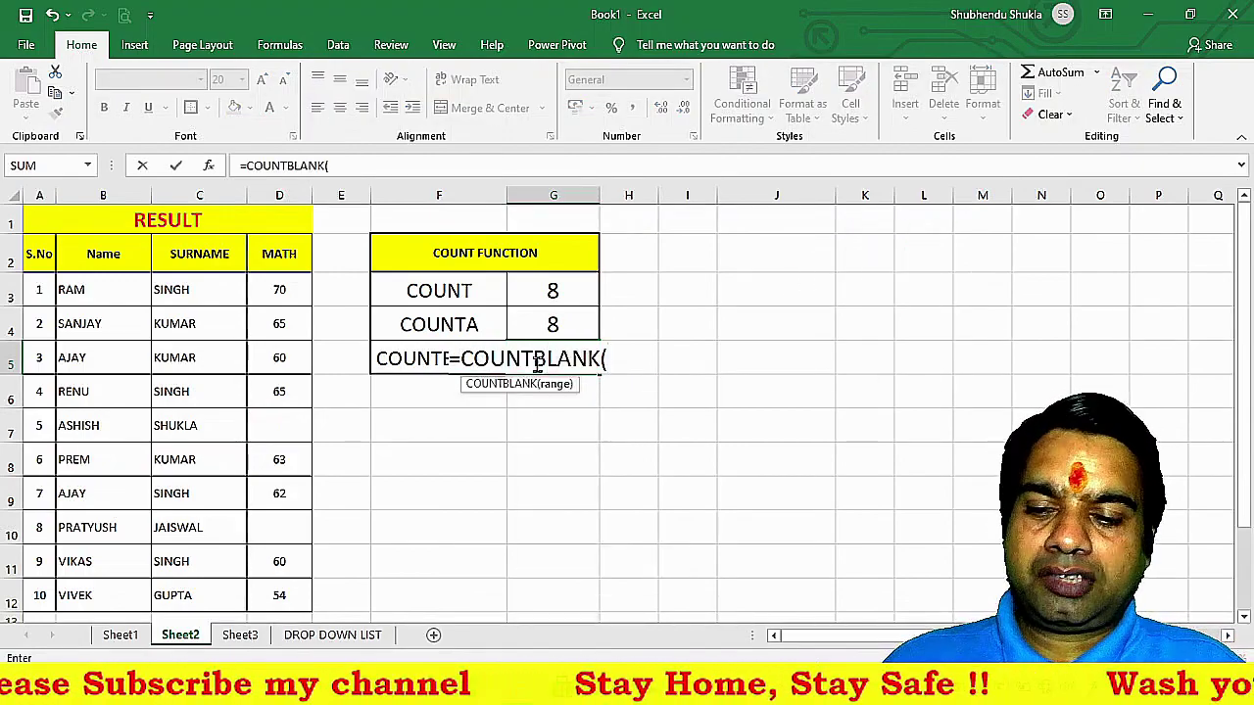
left_click_drag(284, 292, 282, 594)
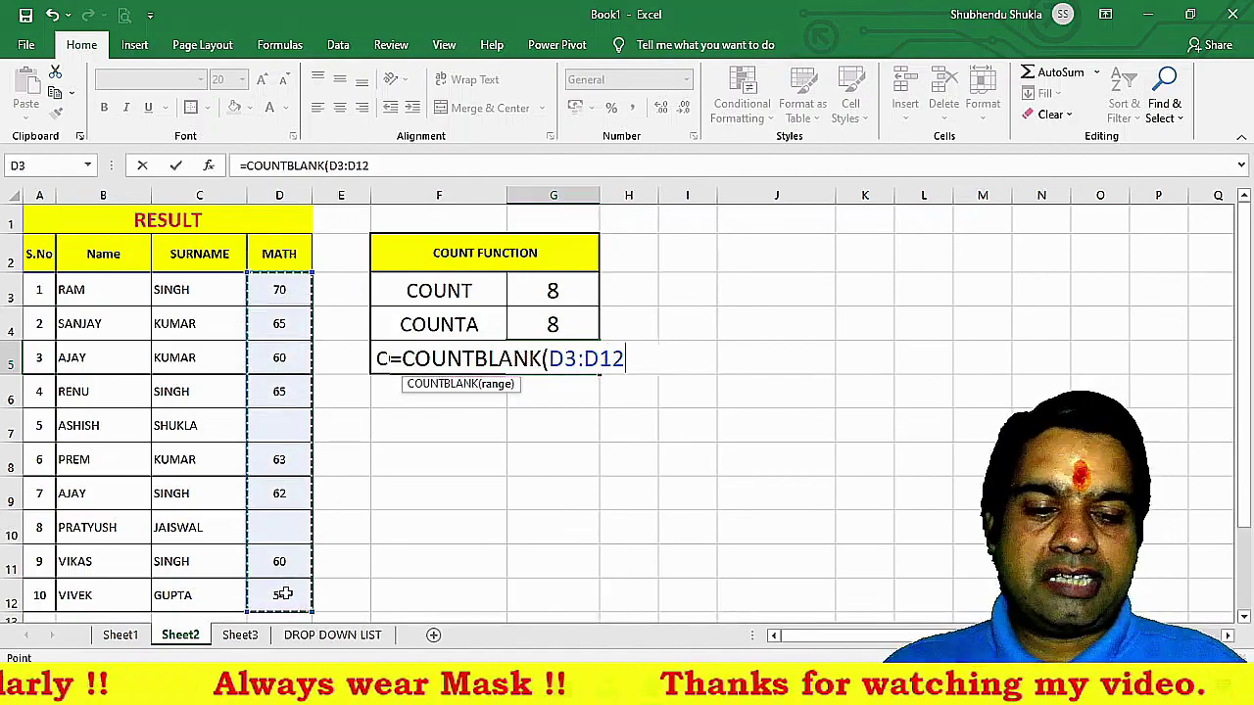
type(")")
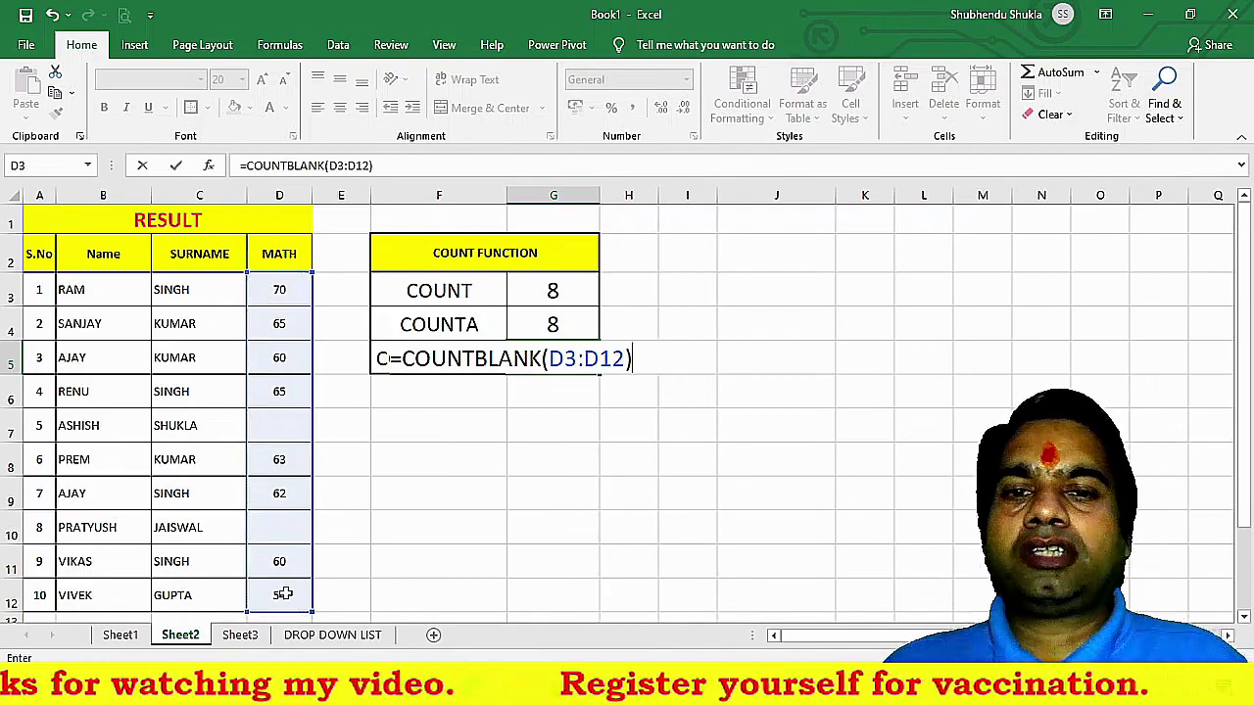
key("Return")
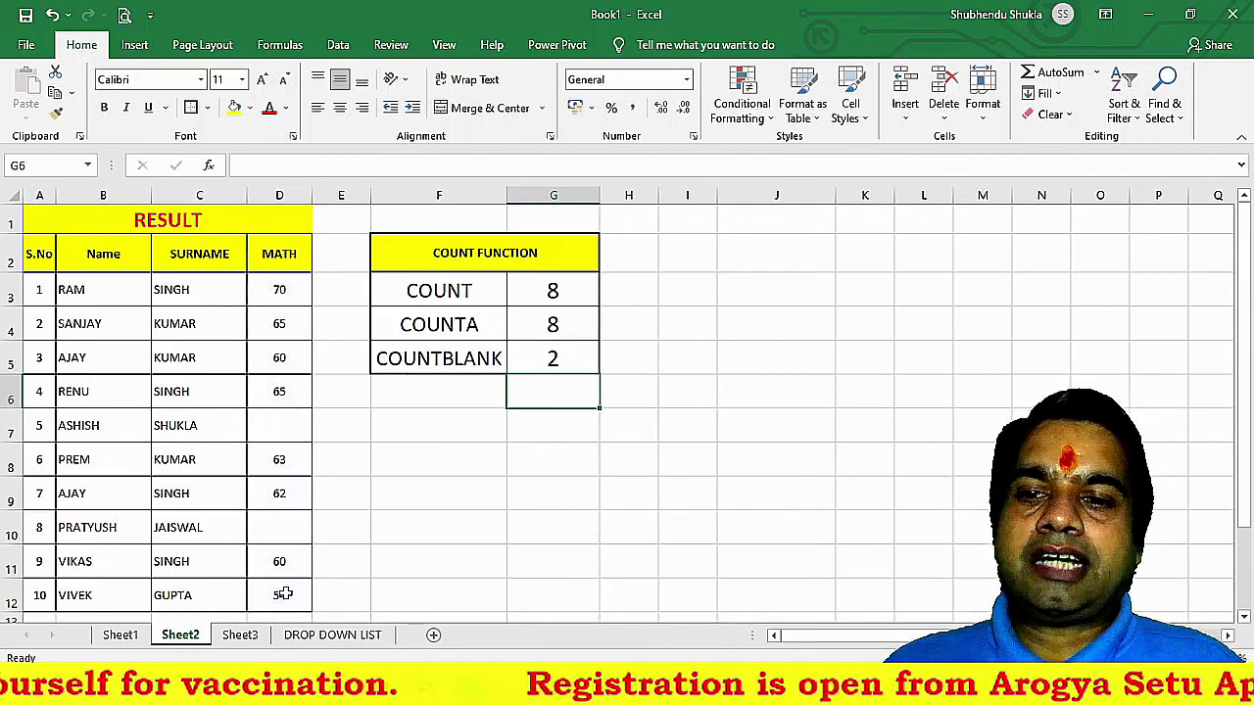
- Enter AB in D7 again, raising COUNTA to 9 and dropping COUNTBLANK to 1
left_click(283, 428)
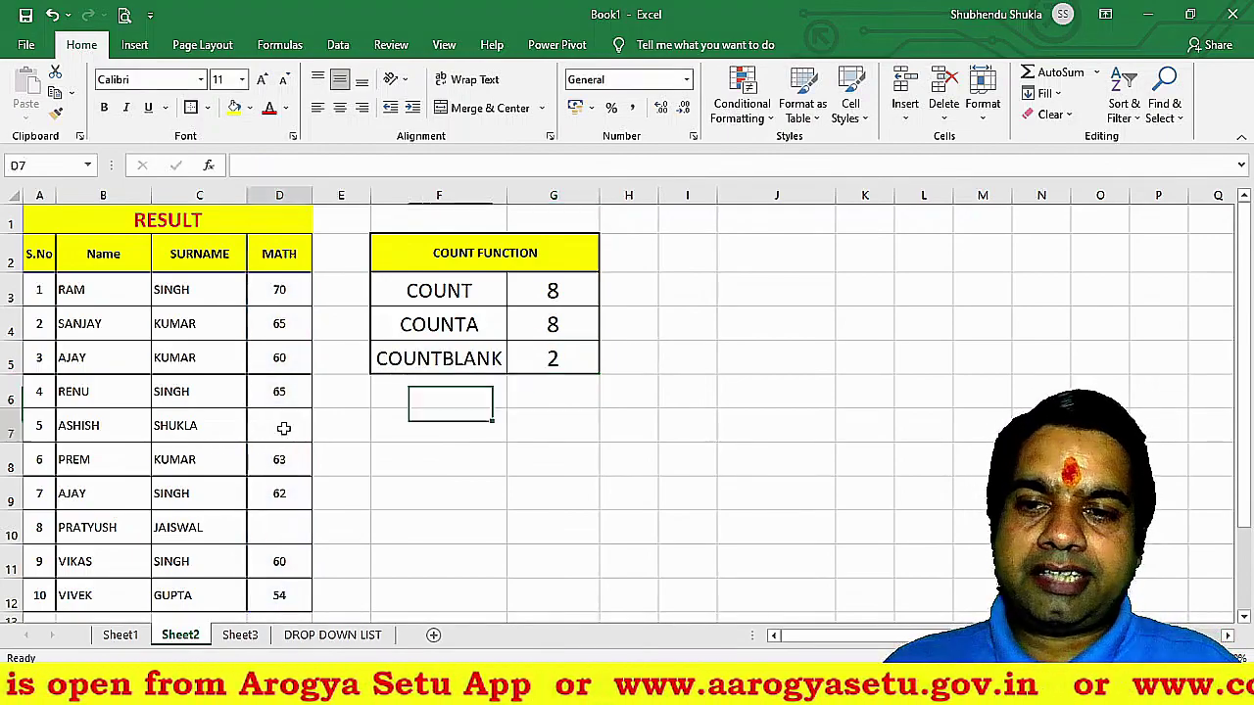
left_click(283, 527)
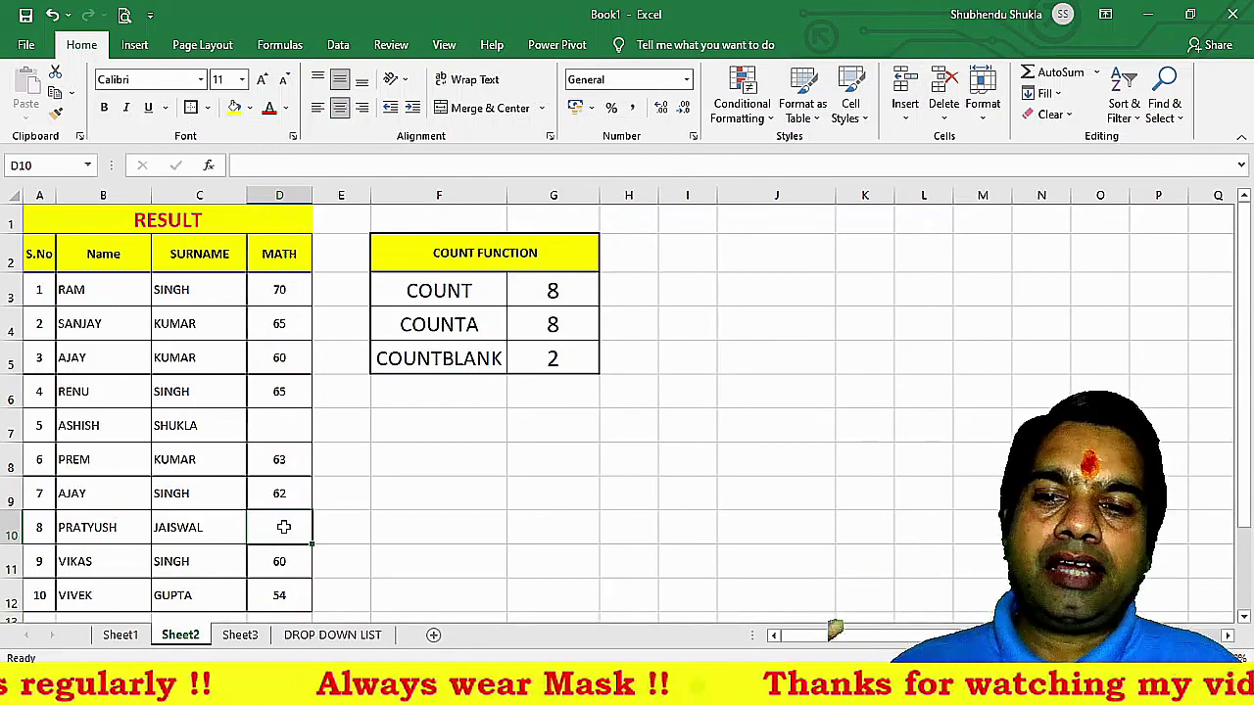
left_click(269, 432)
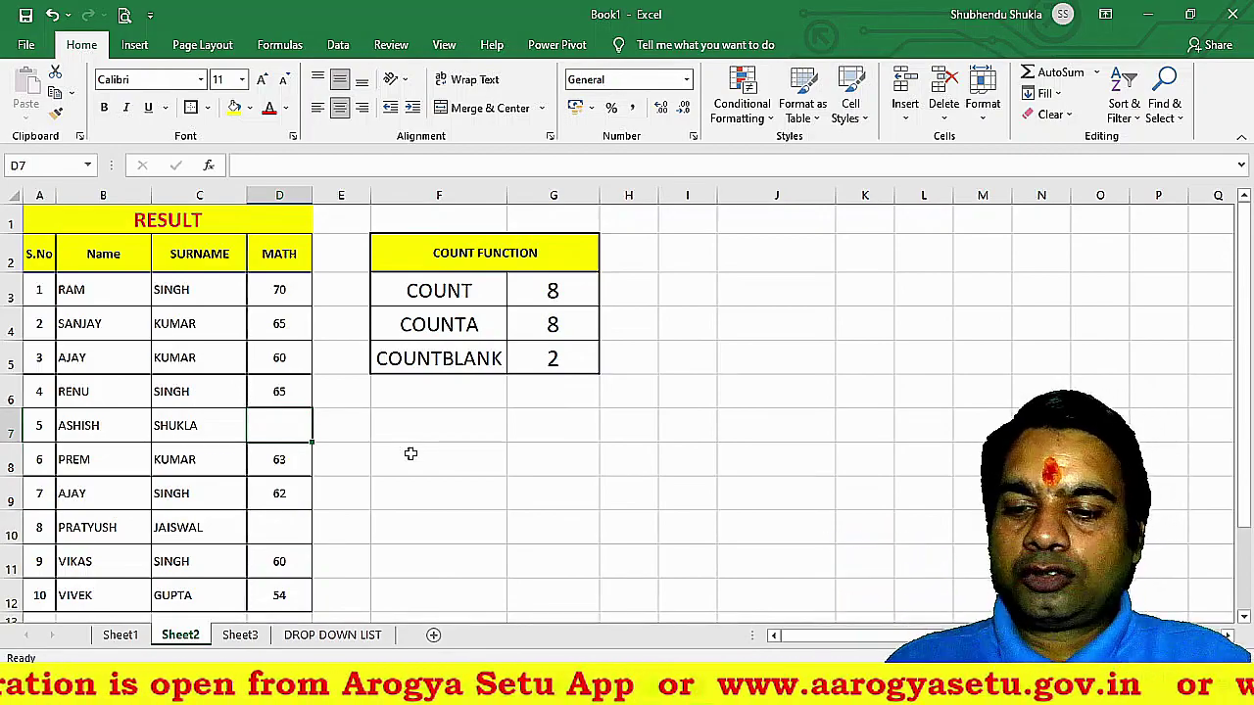
type("AB")
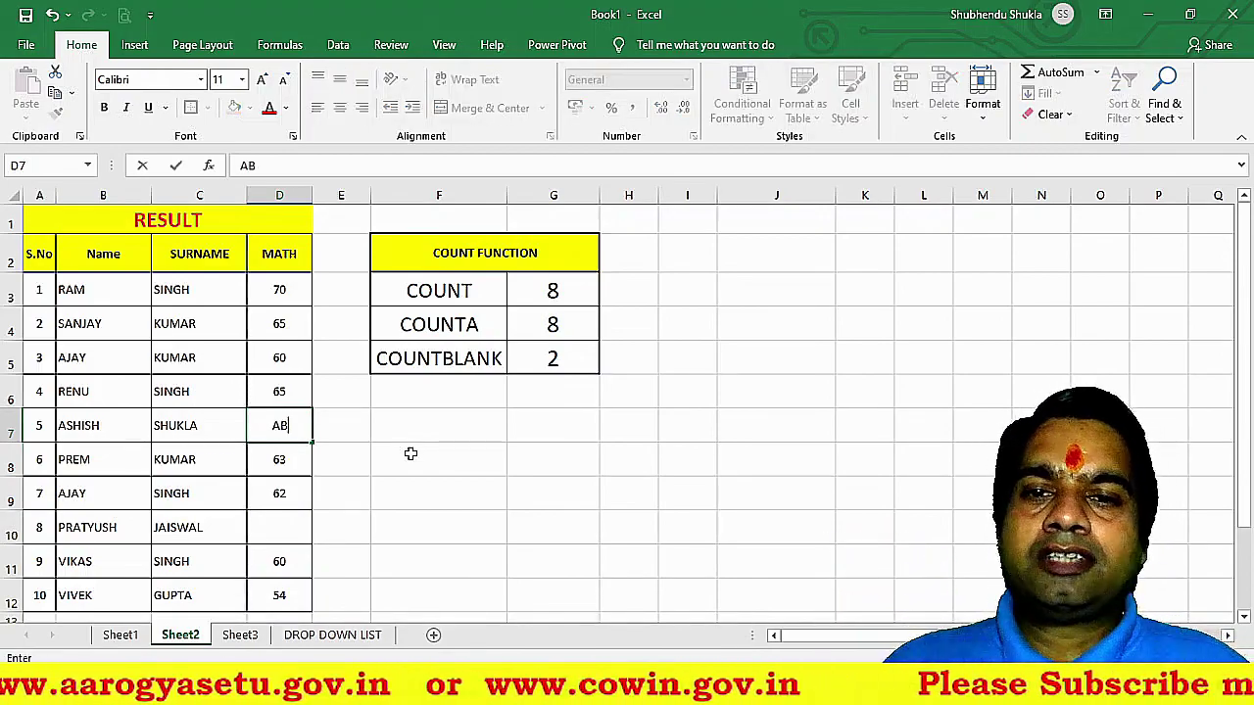
key("Return")
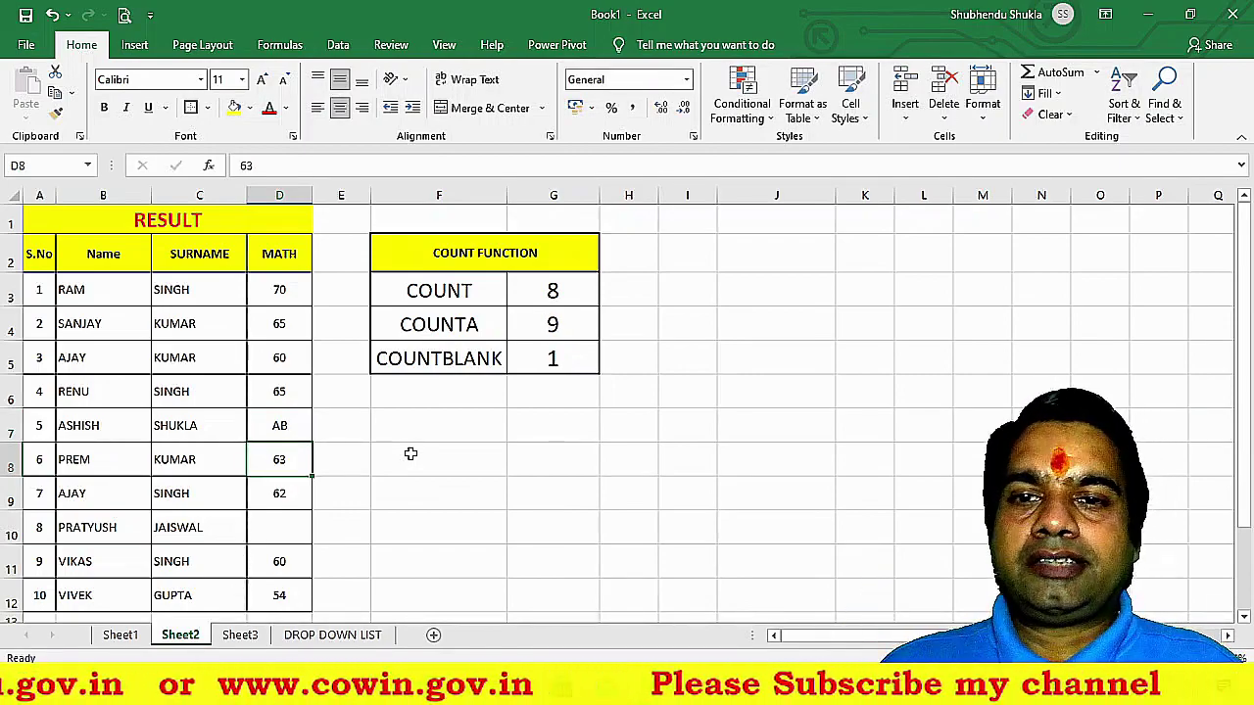
left_click(334, 245)
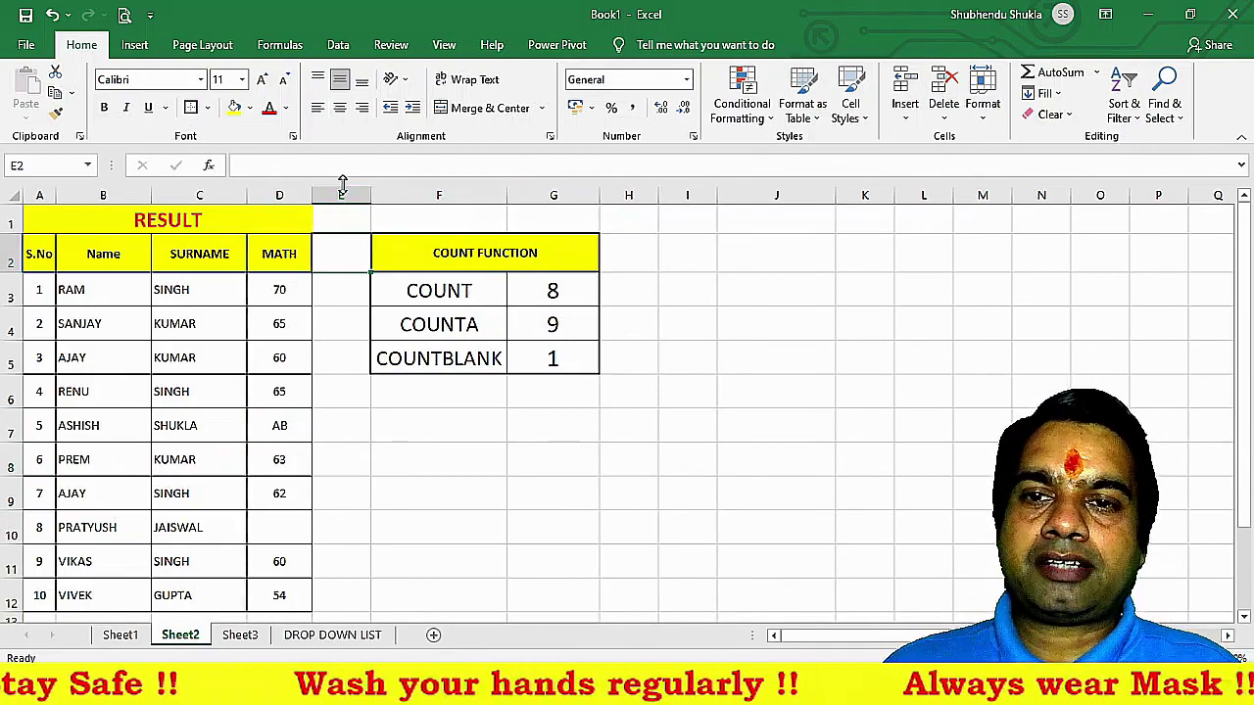
- Insert a new column E headed HINDI beside the MATH column
right_click(342, 196)
left_click(388, 324)
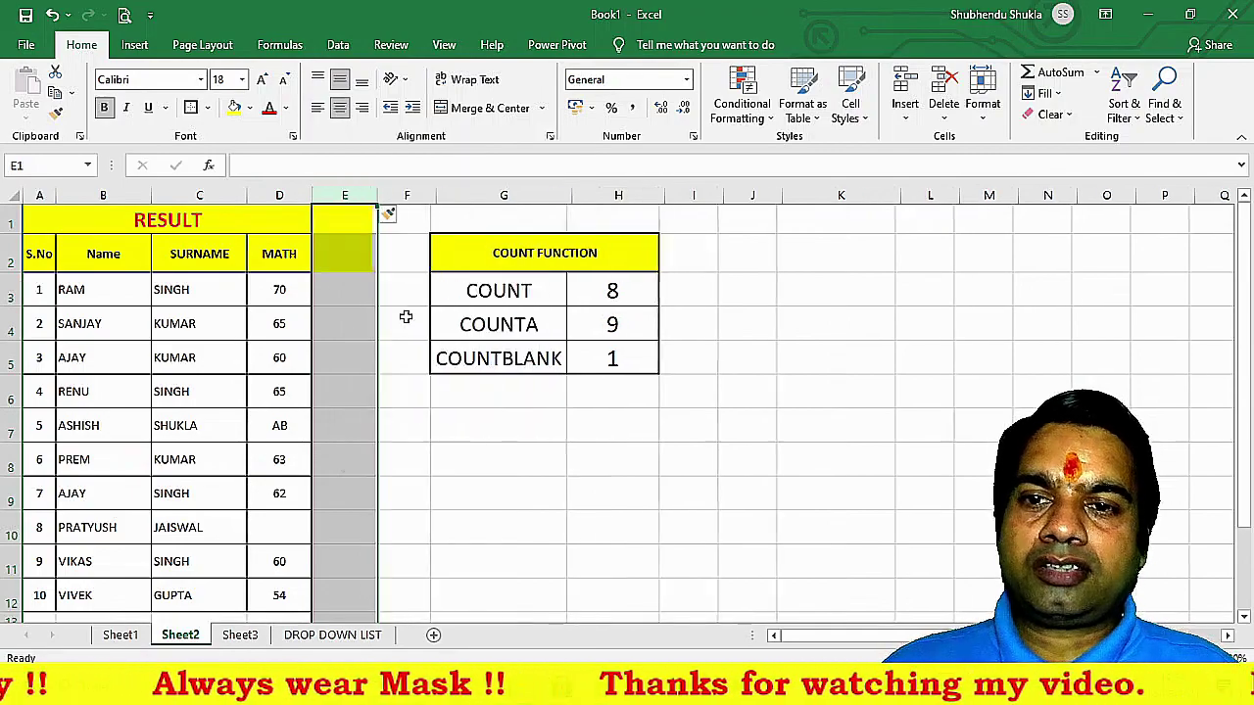
left_click(347, 263)
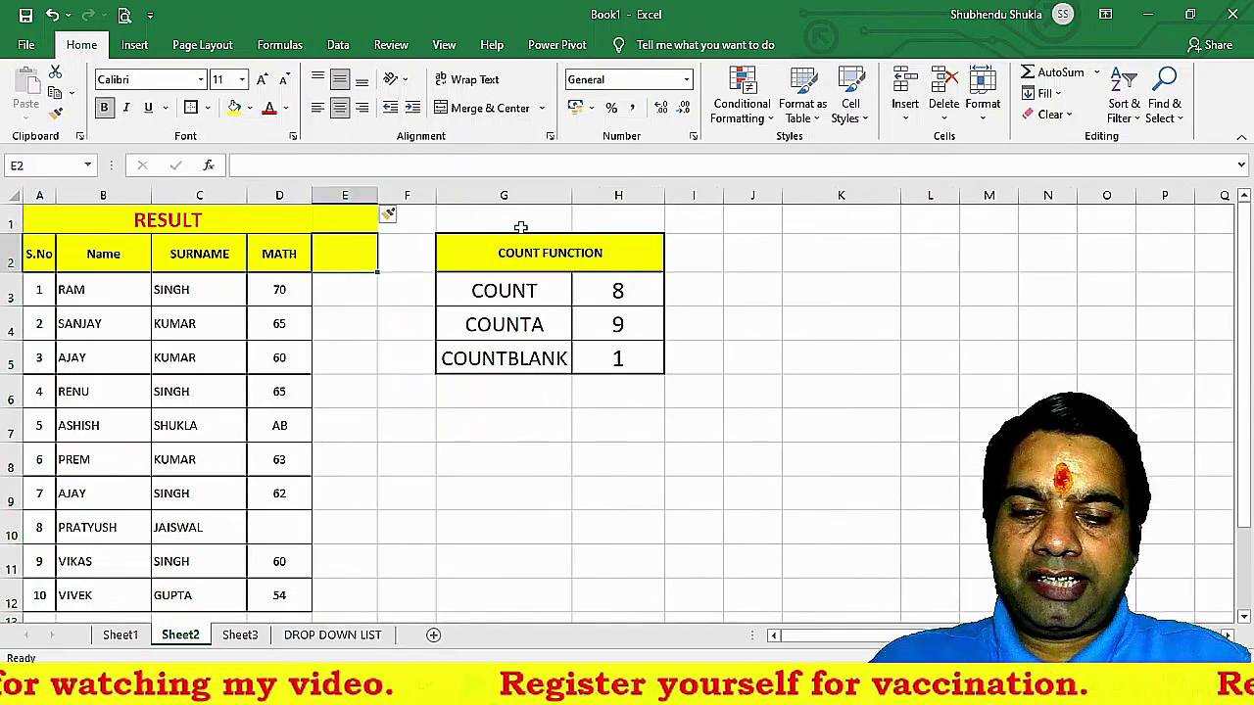
type("HINDI")
key("Return")
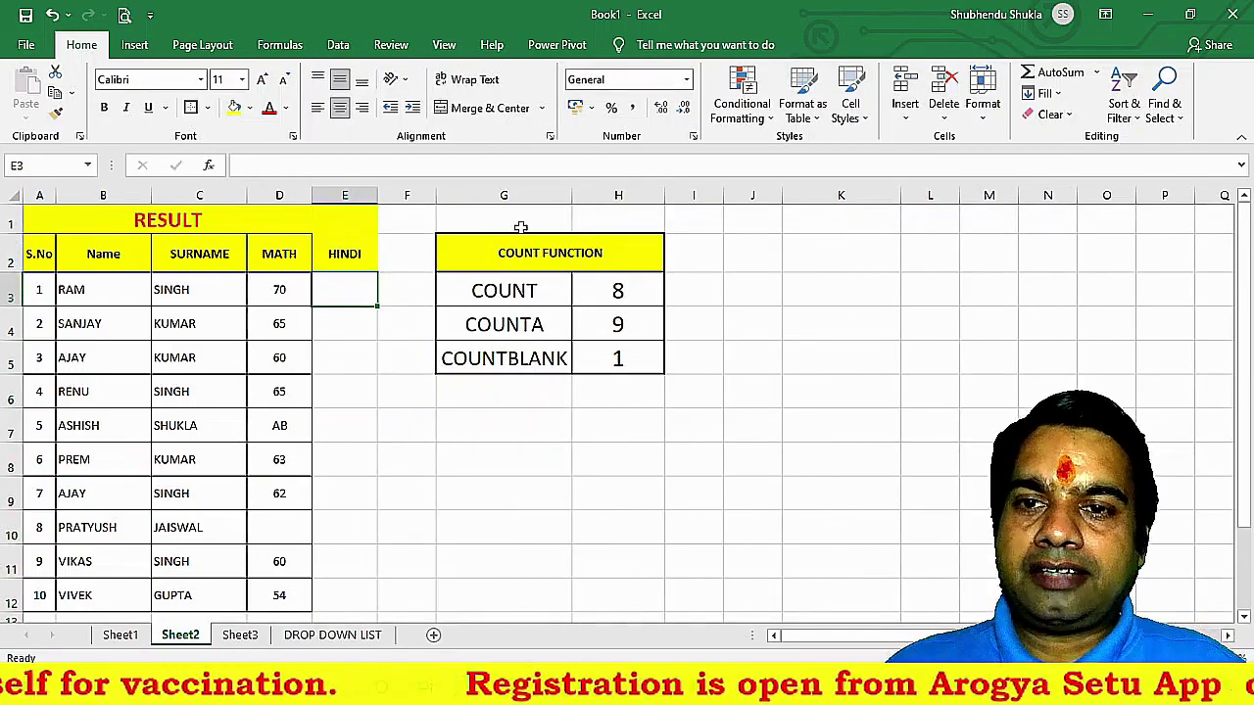
- Copy the MATH marks D3:D12 into E3:E12 under HINDI
left_click_drag(286, 284, 278, 590)
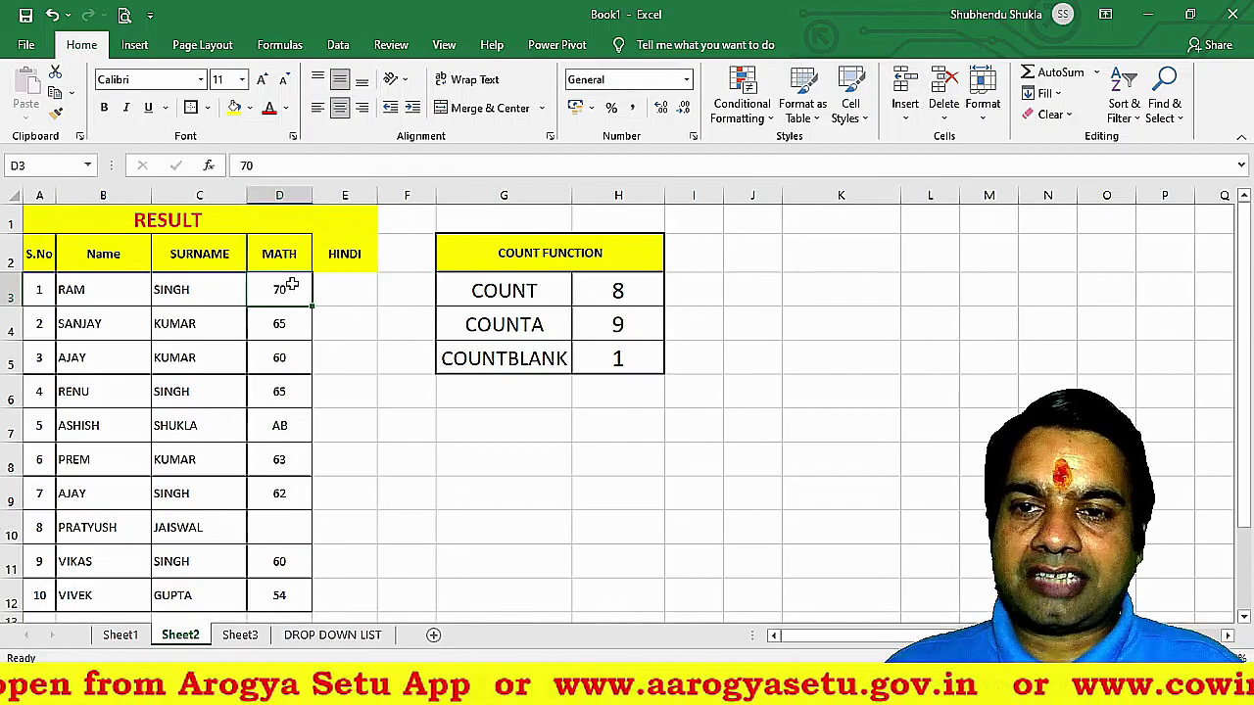
key("ctrl+c")
key("Right")
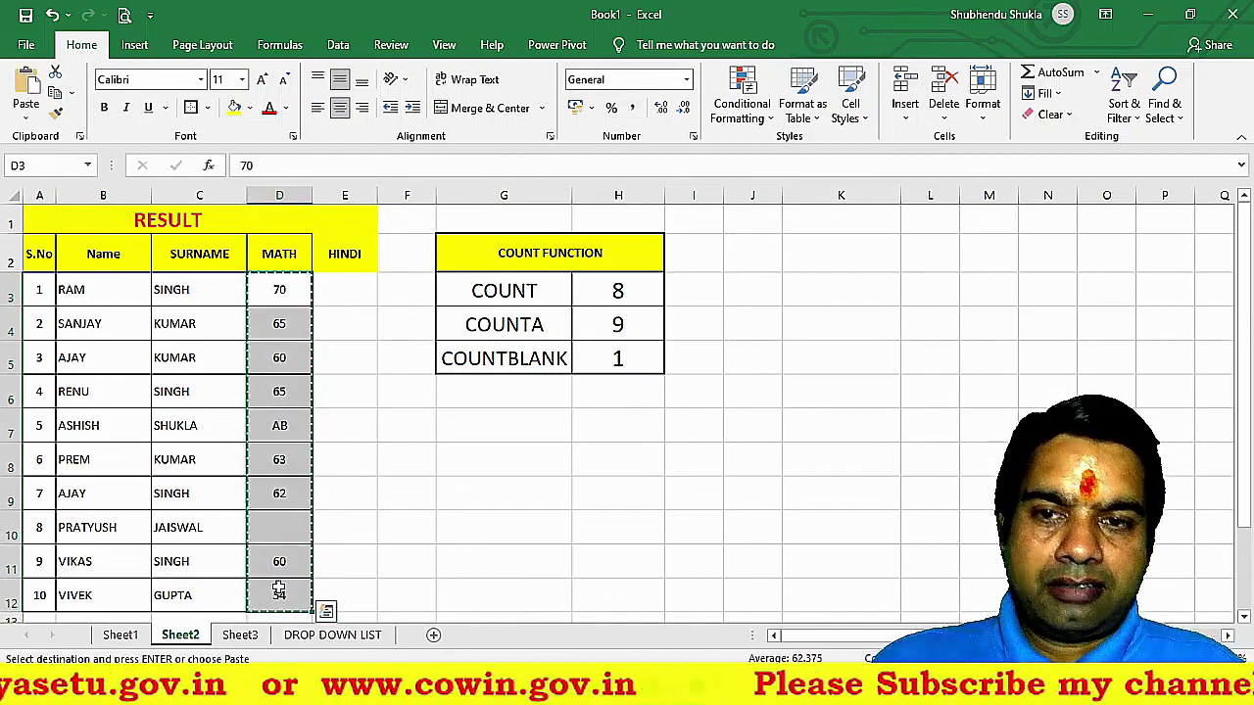
key("ctrl+v")
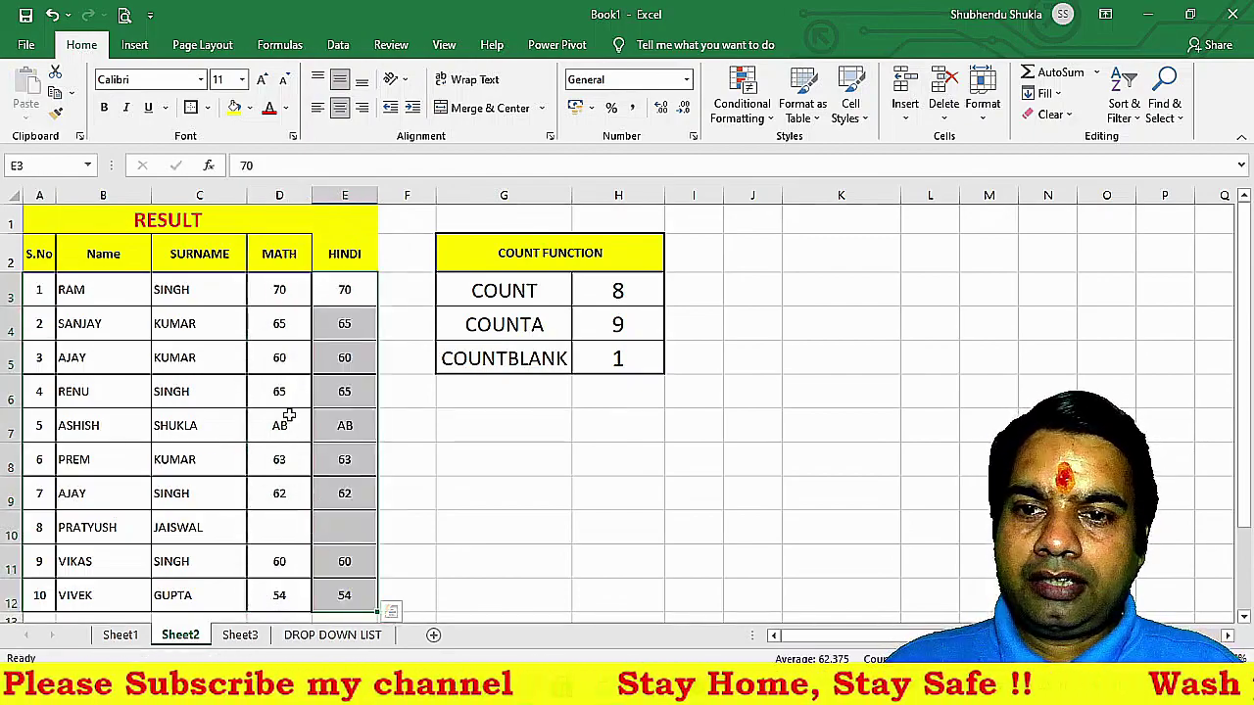
- Clear the AB marks from D7 and E7, so COUNTA drops to 8 and COUNTBLANK rises to 2
double_click(290, 419)
key("Escape")
key("Delete")
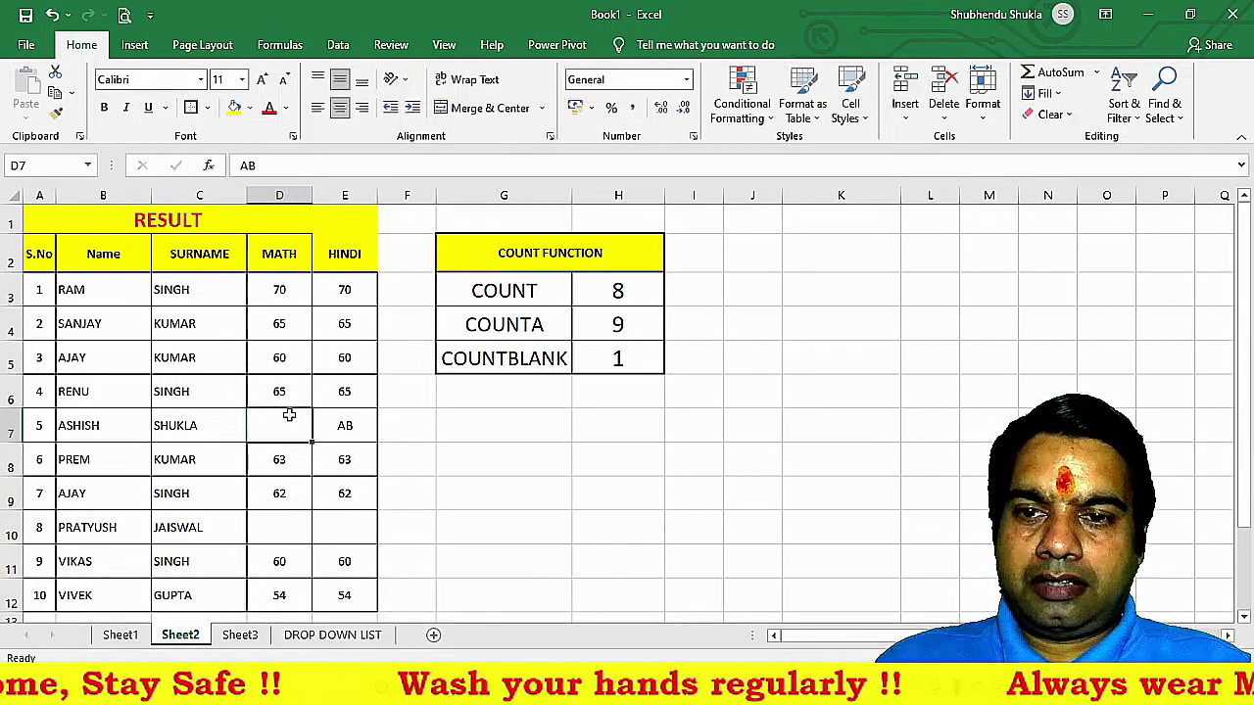
key("shift+Right")
key("Delete")
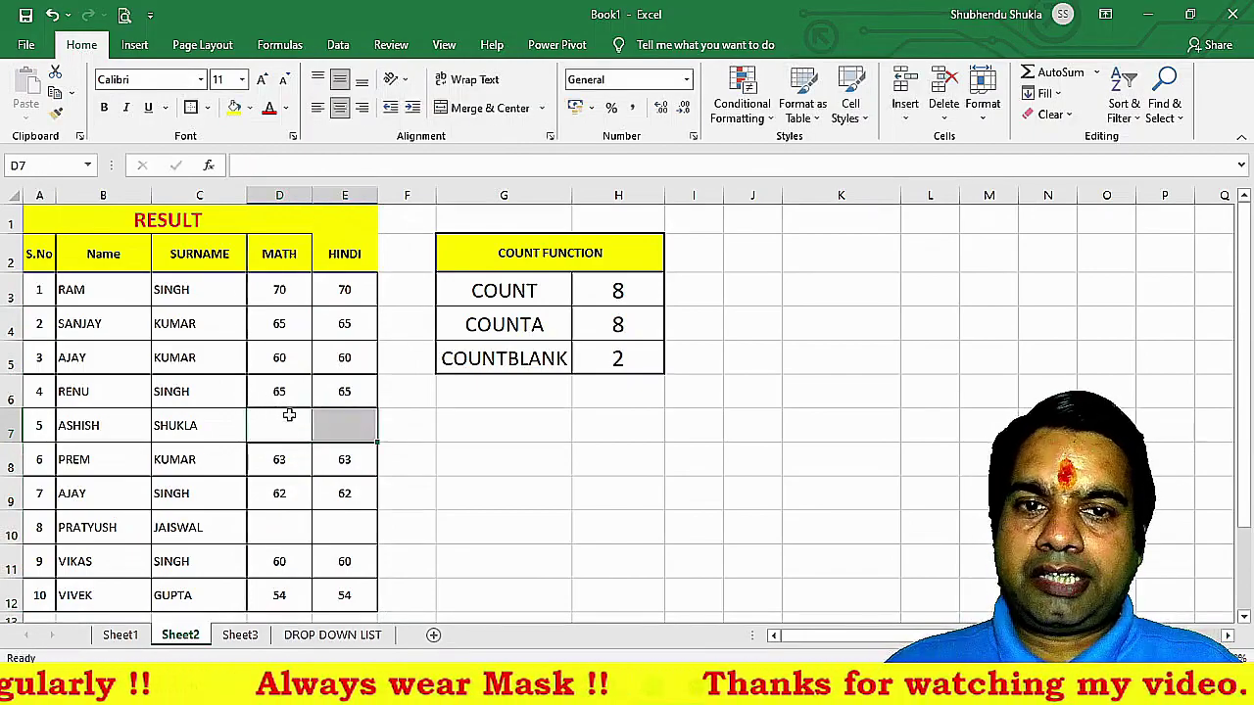
left_click(602, 290)
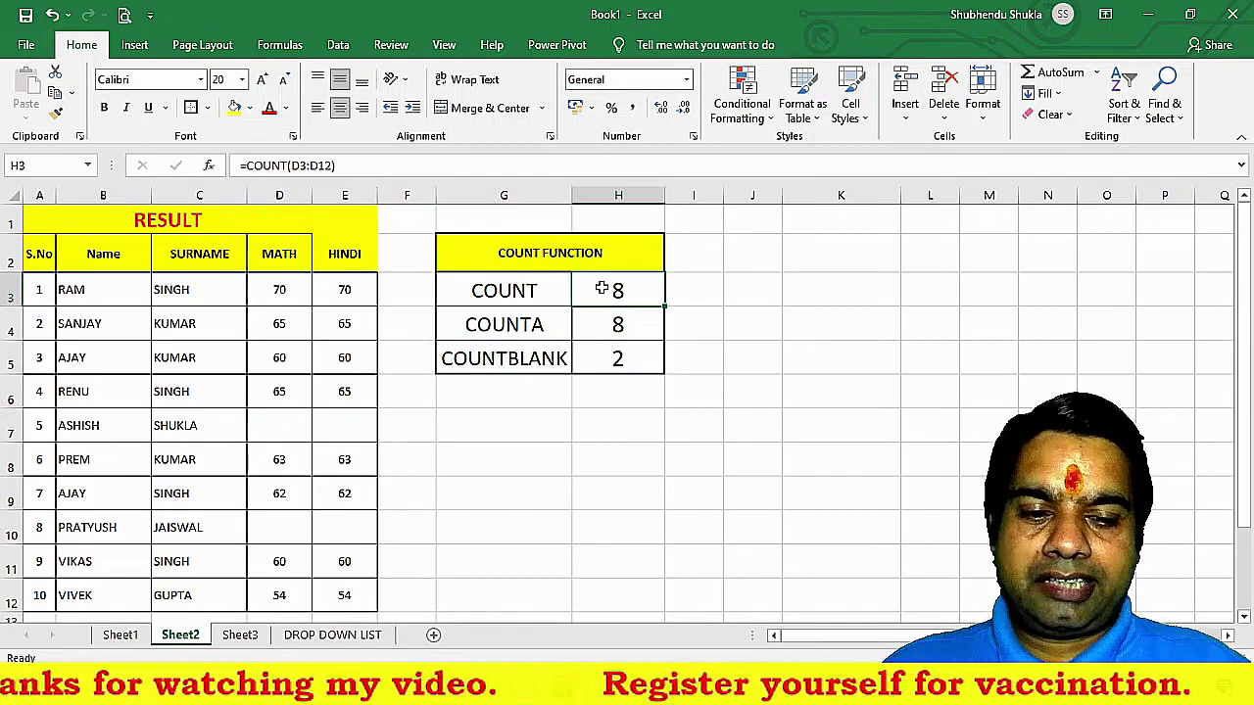
- Enter =COUNT(D3:E12) in H3 to count numeric marks across MATH and HINDI
type("=COU")
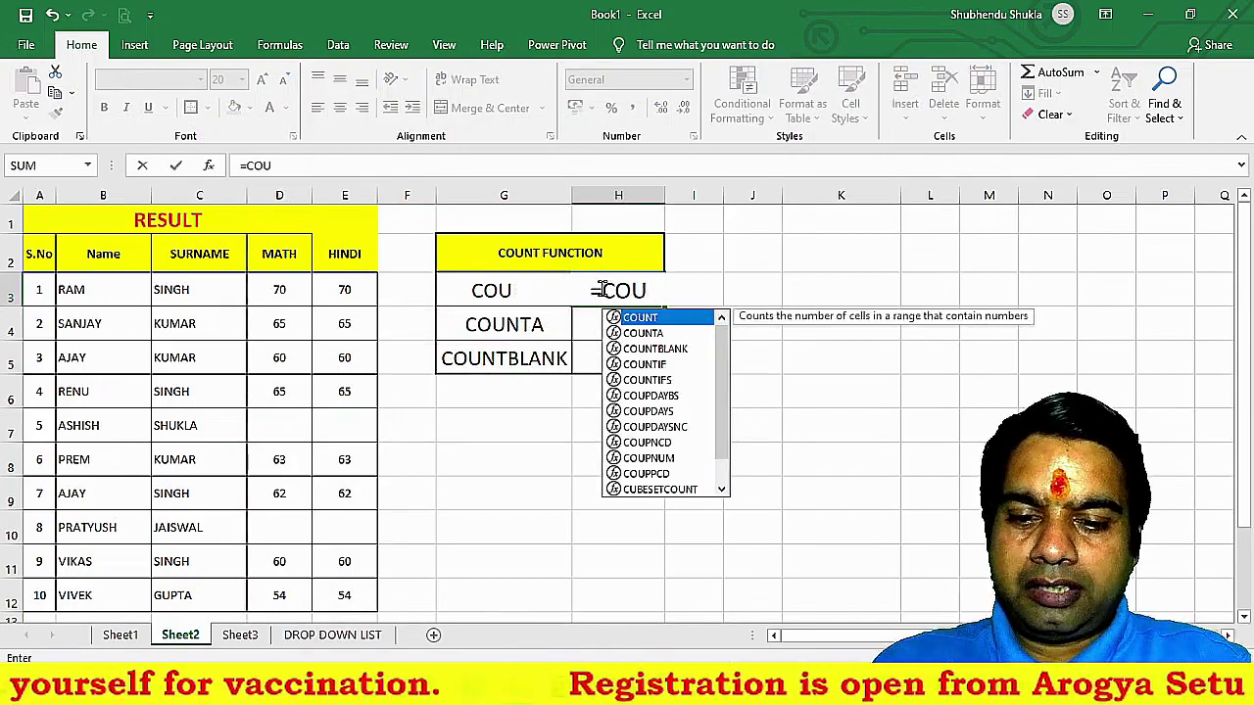
type("NT(")
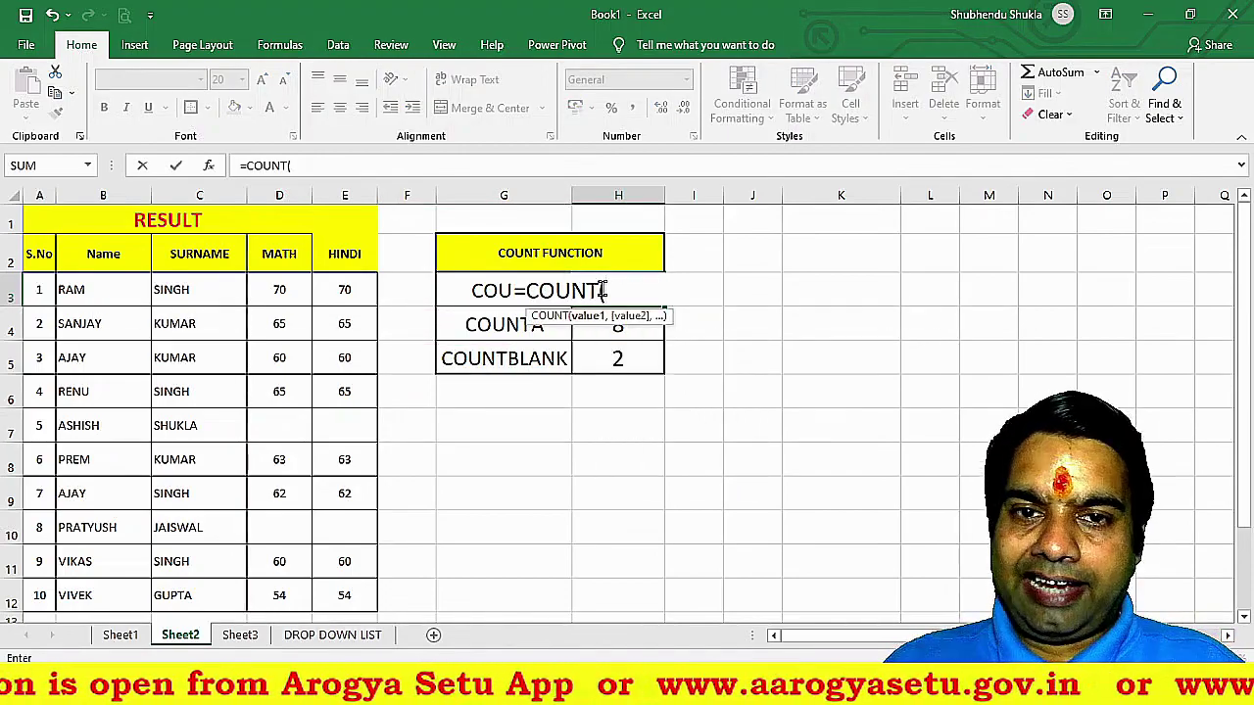
left_click_drag(283, 286, 353, 595)
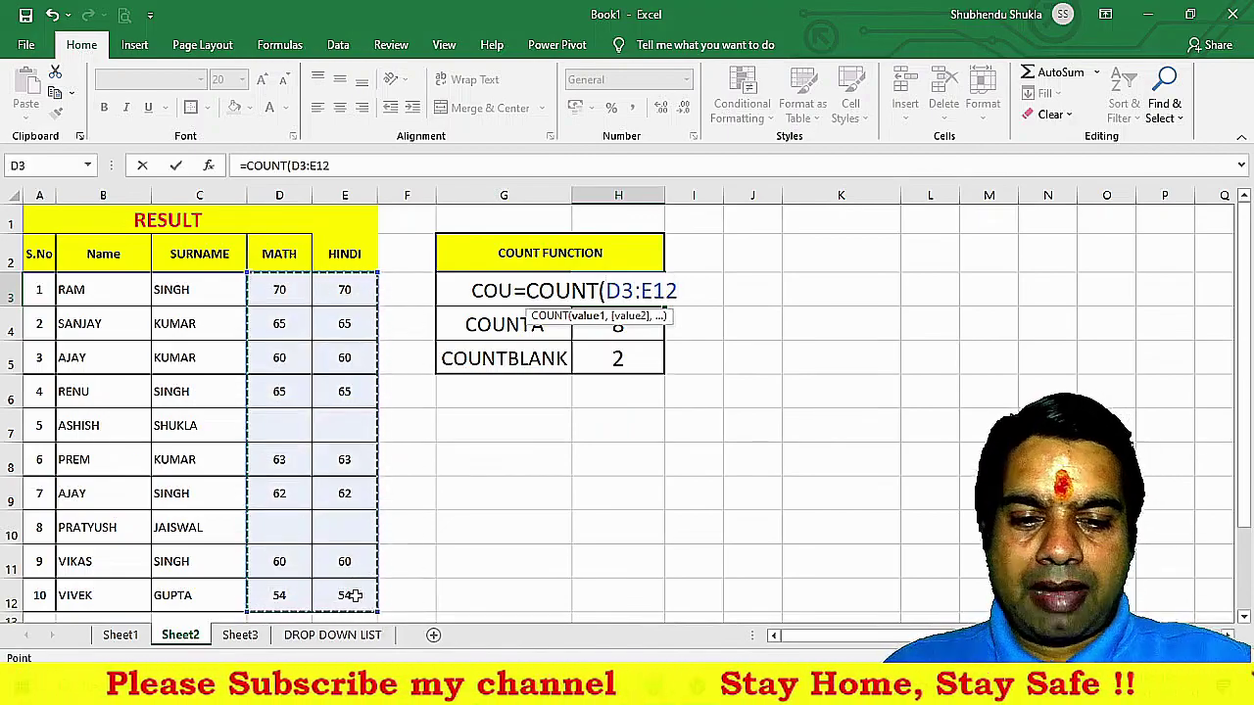
type(")")
key("Return")
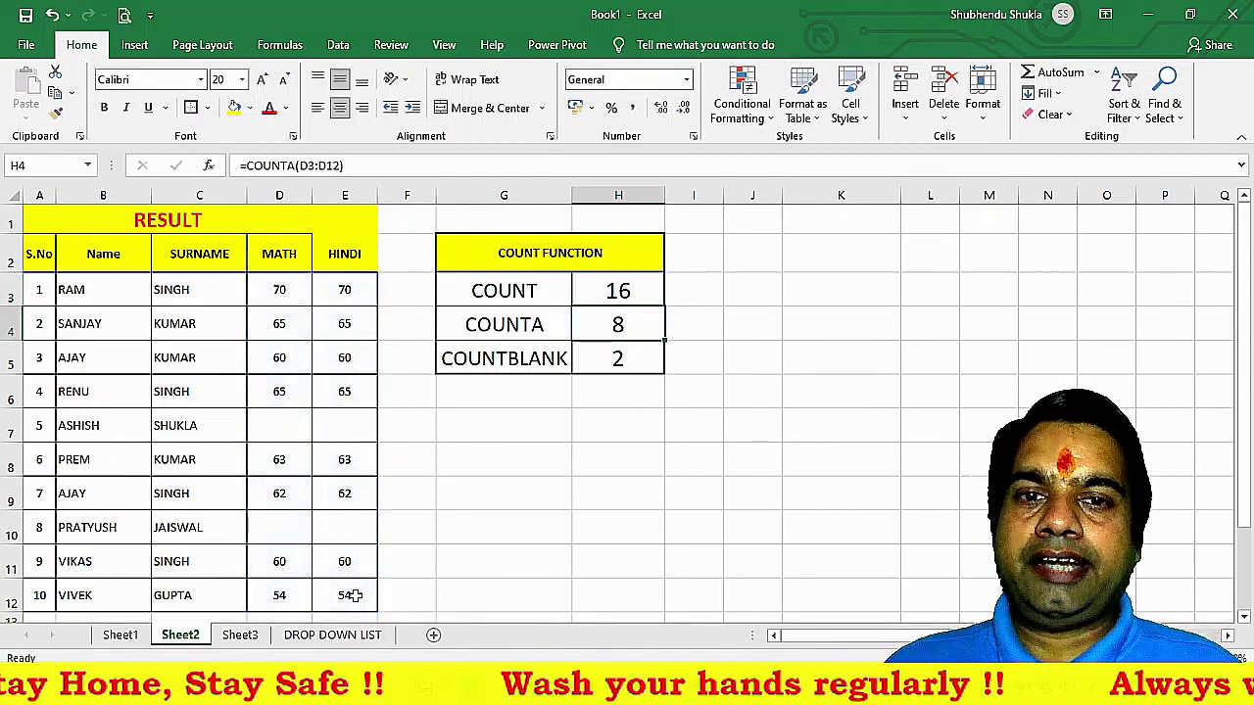
- Empty D8 (63) and E4 (65), then select D3:E12 to check the counts, leaving COUNT at 14
left_click(290, 463)
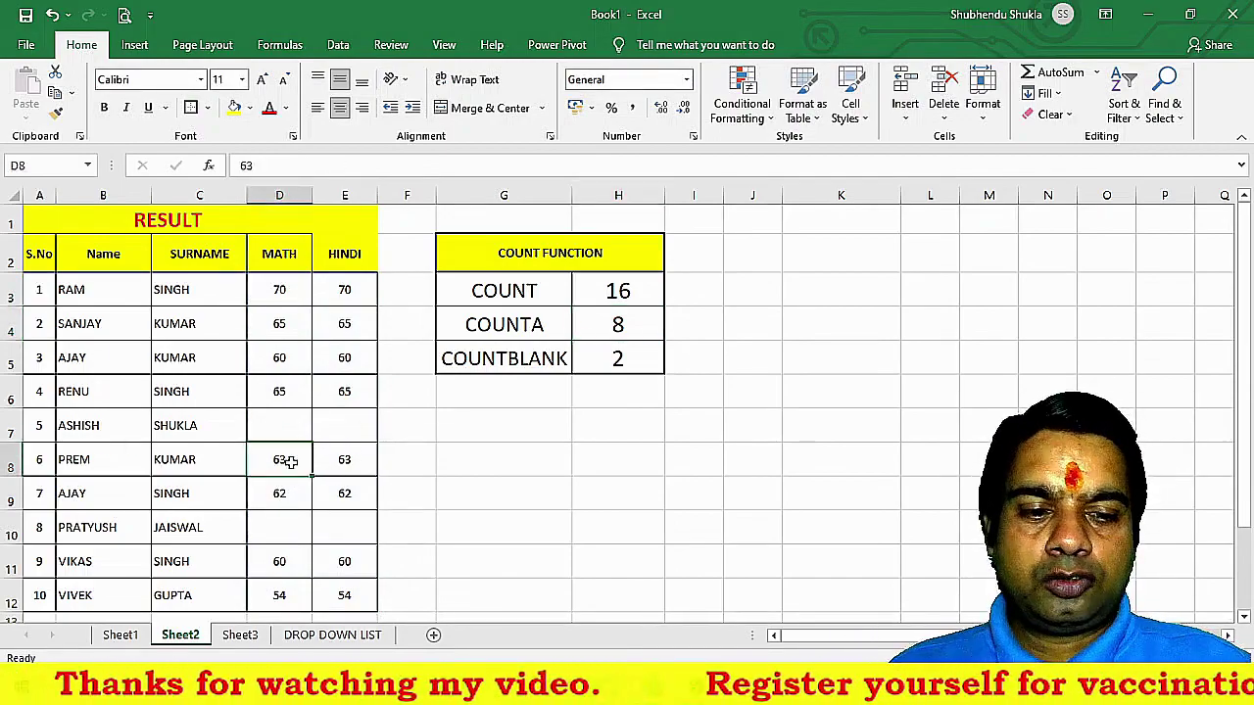
key("Delete")
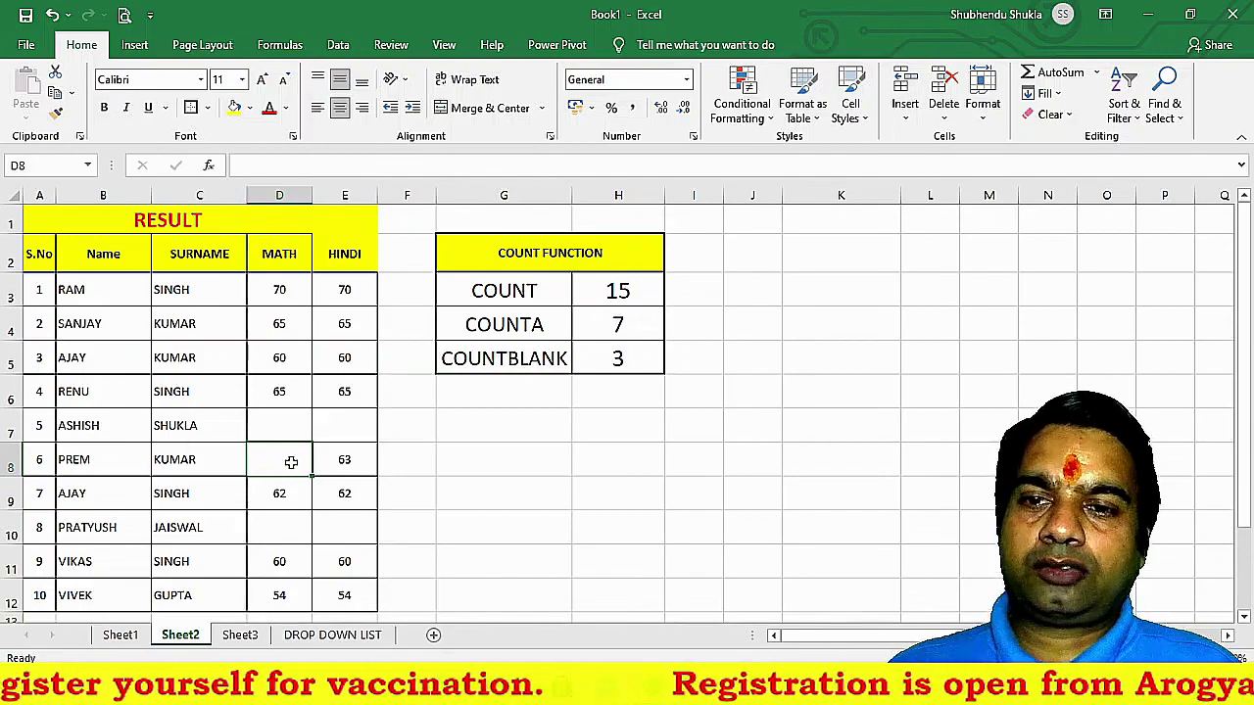
left_click_drag(353, 326, 355, 358)
left_click(362, 326)
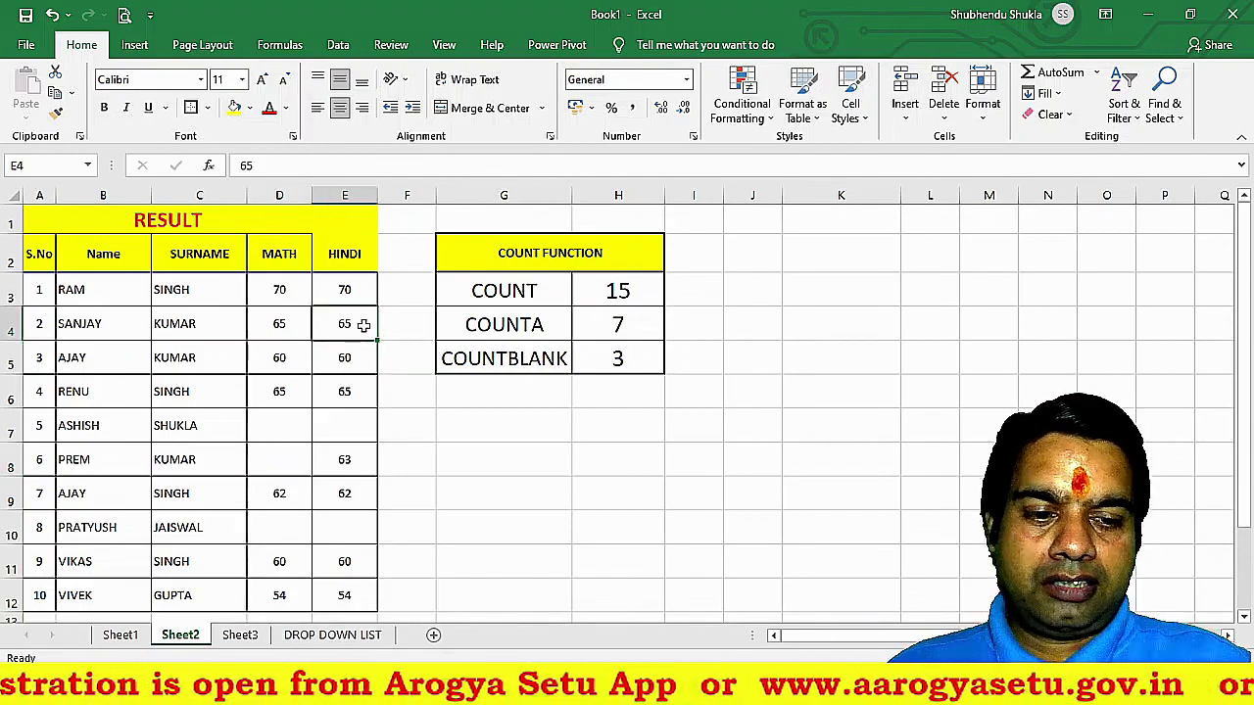
key("Delete")
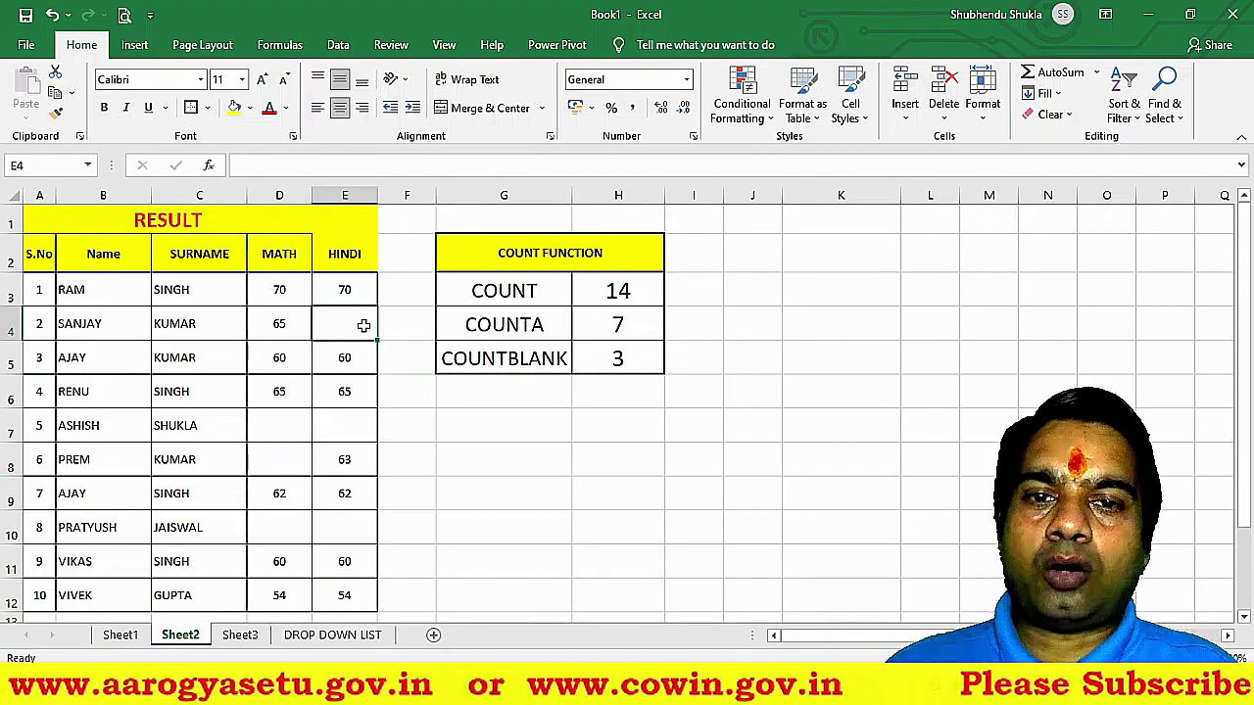
left_click_drag(294, 289, 348, 599)
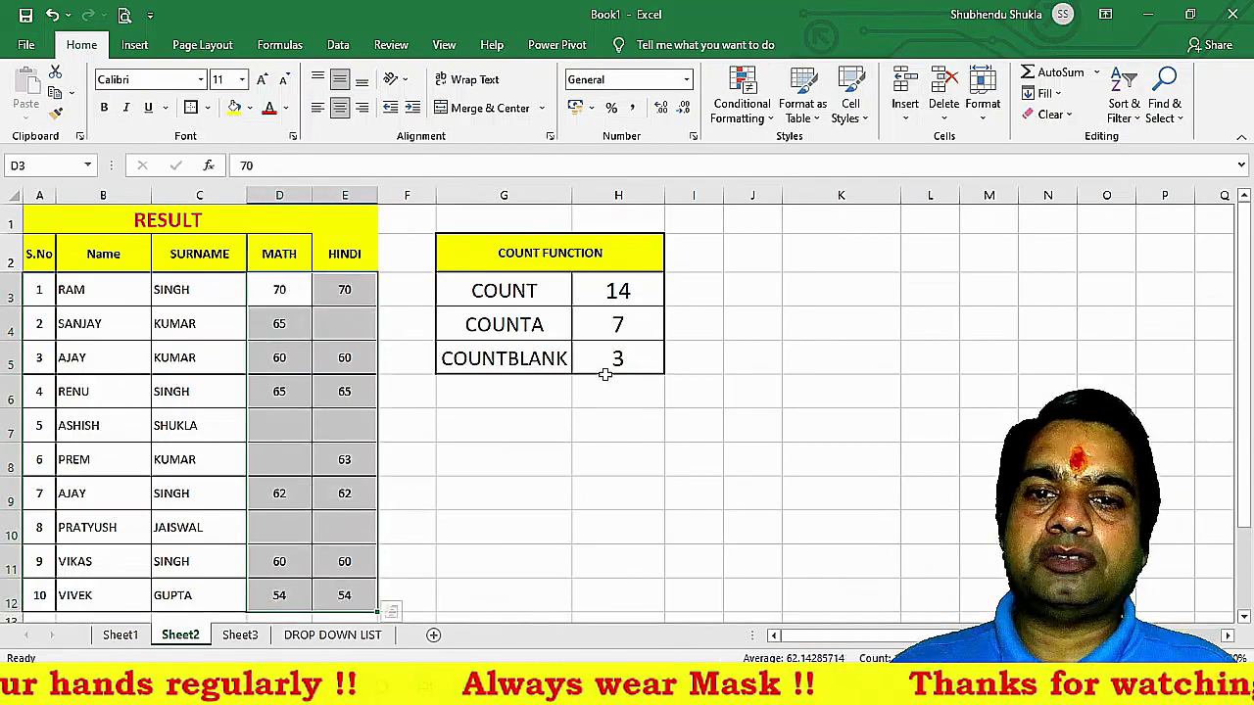
left_click(612, 334)
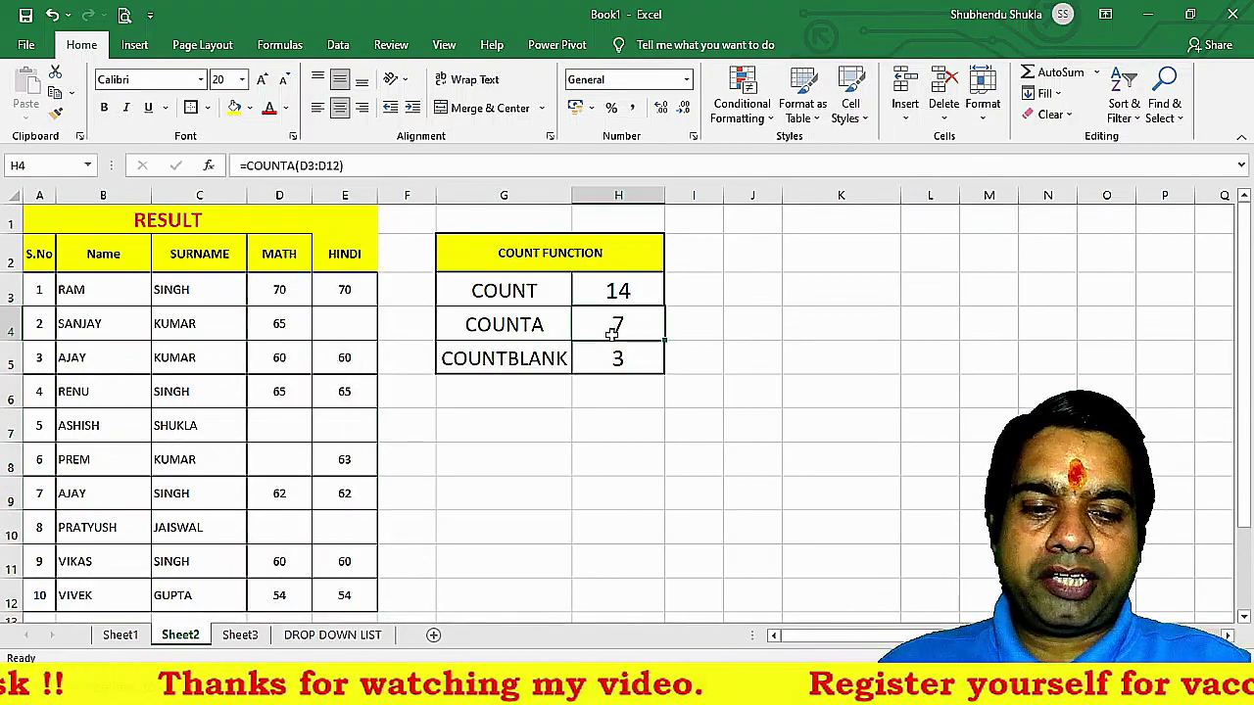
- Enter =COUNTA(D3:E12) in H4 to count non-empty MATH and HINDI cells
type("=COUNT")
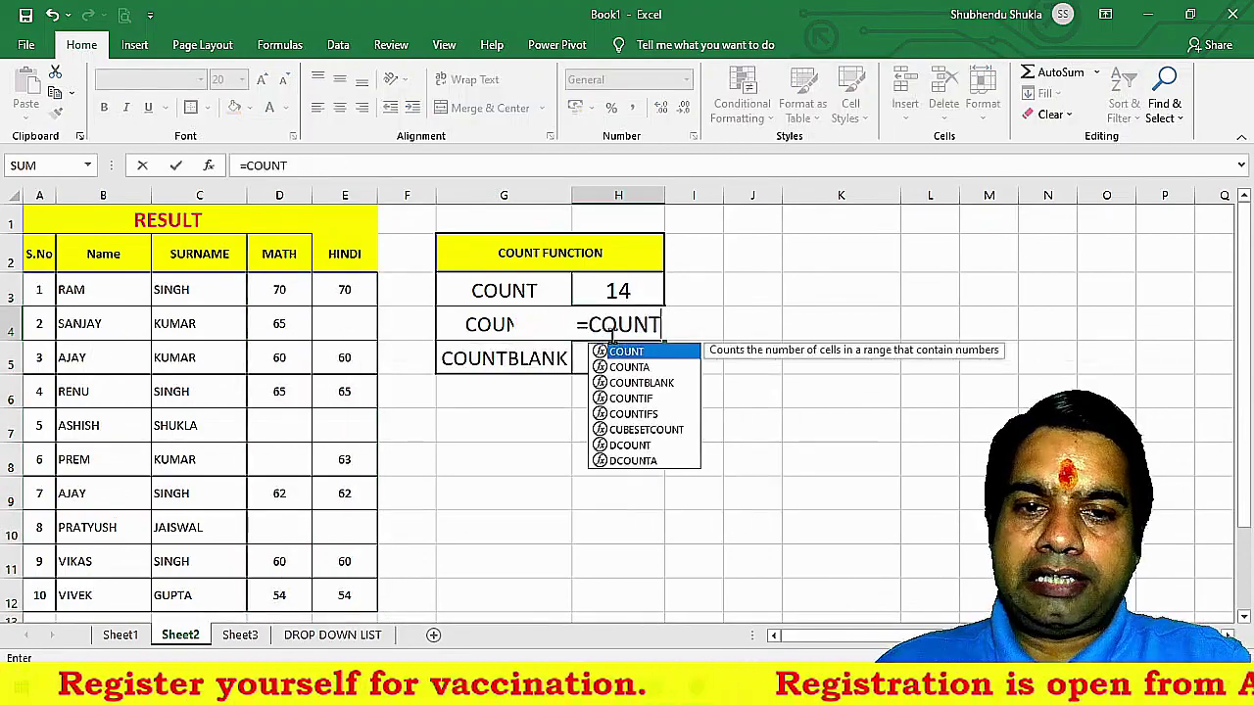
type("A")
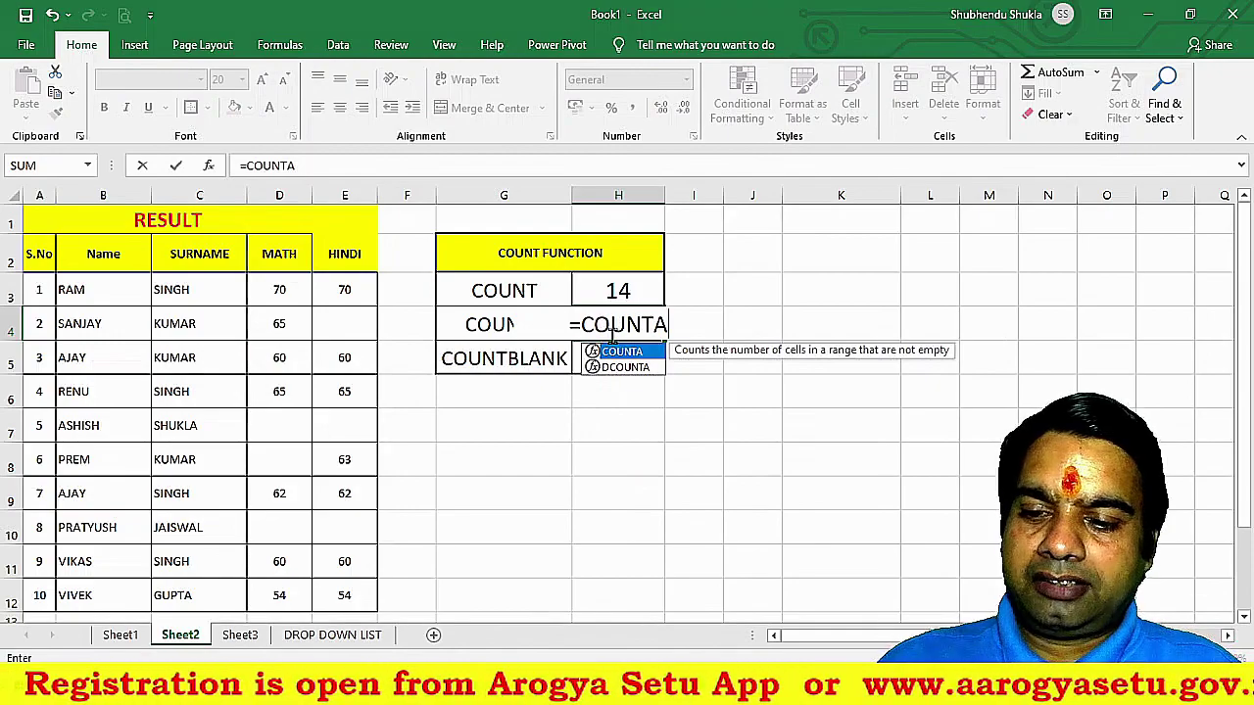
type("(")
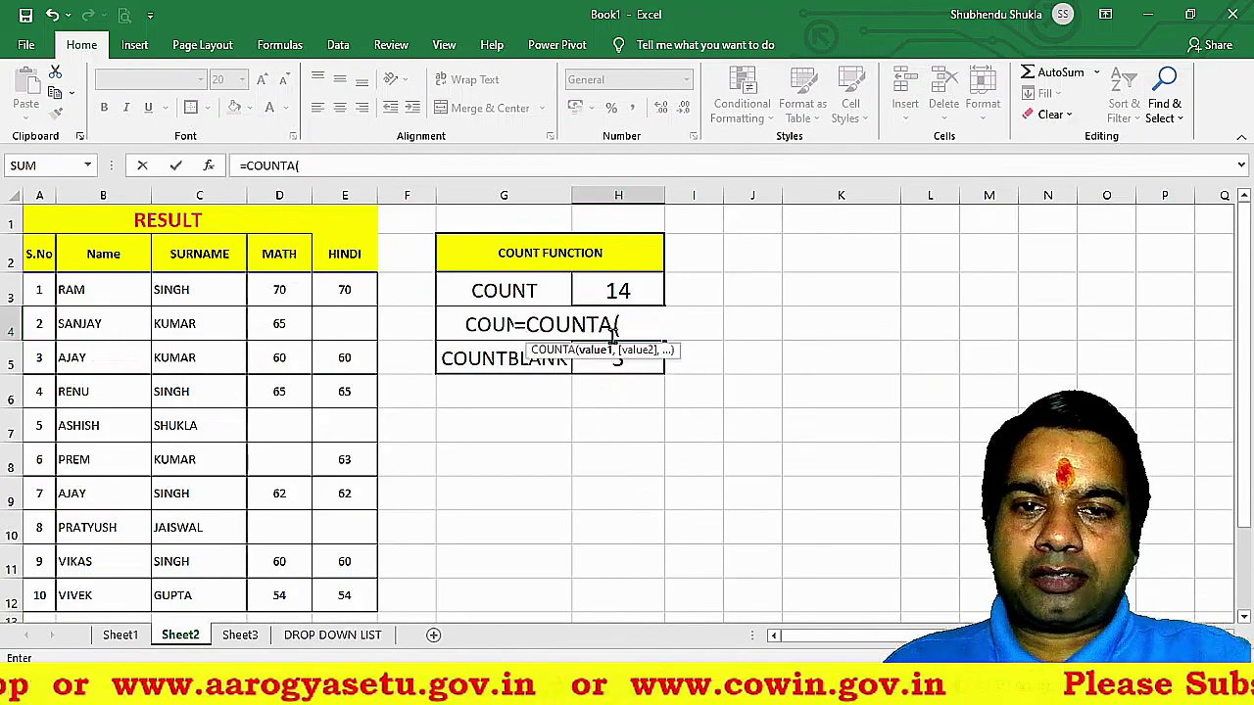
mouse_move(280, 289)
left_mouse_down()
mouse_move(346, 459)
mouse_move(346, 595)
left_mouse_up()
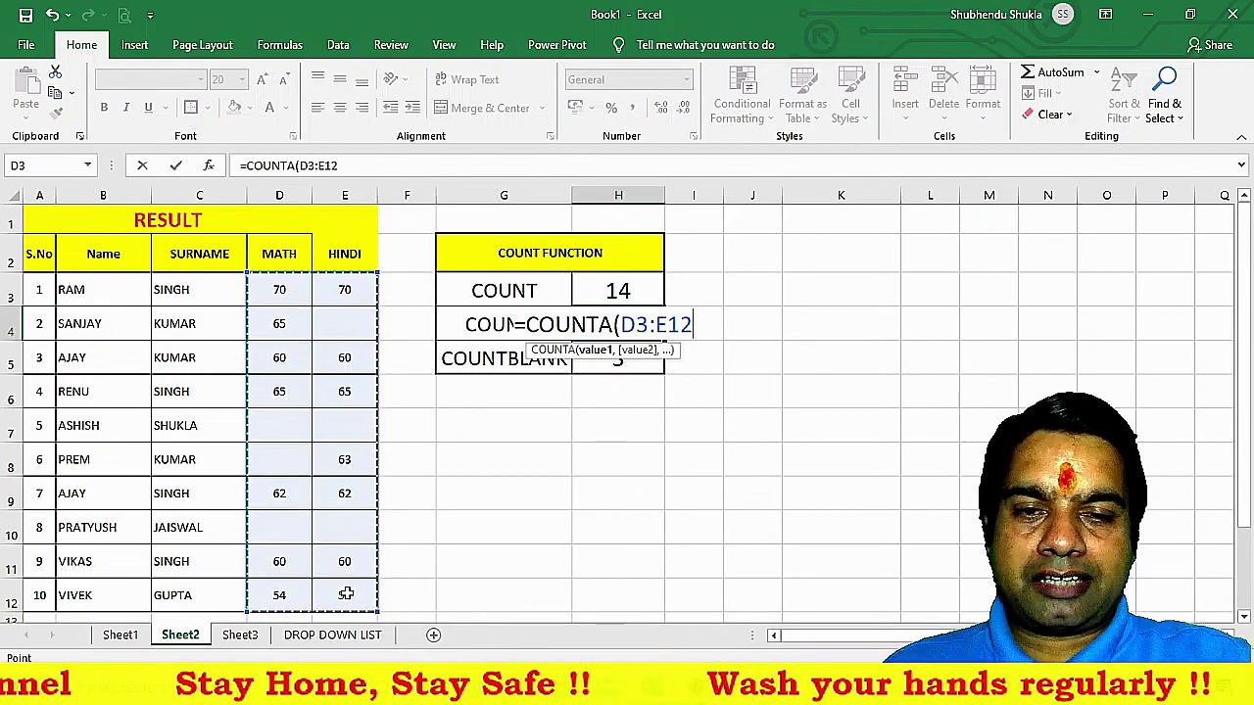
type(")")
key("Return")
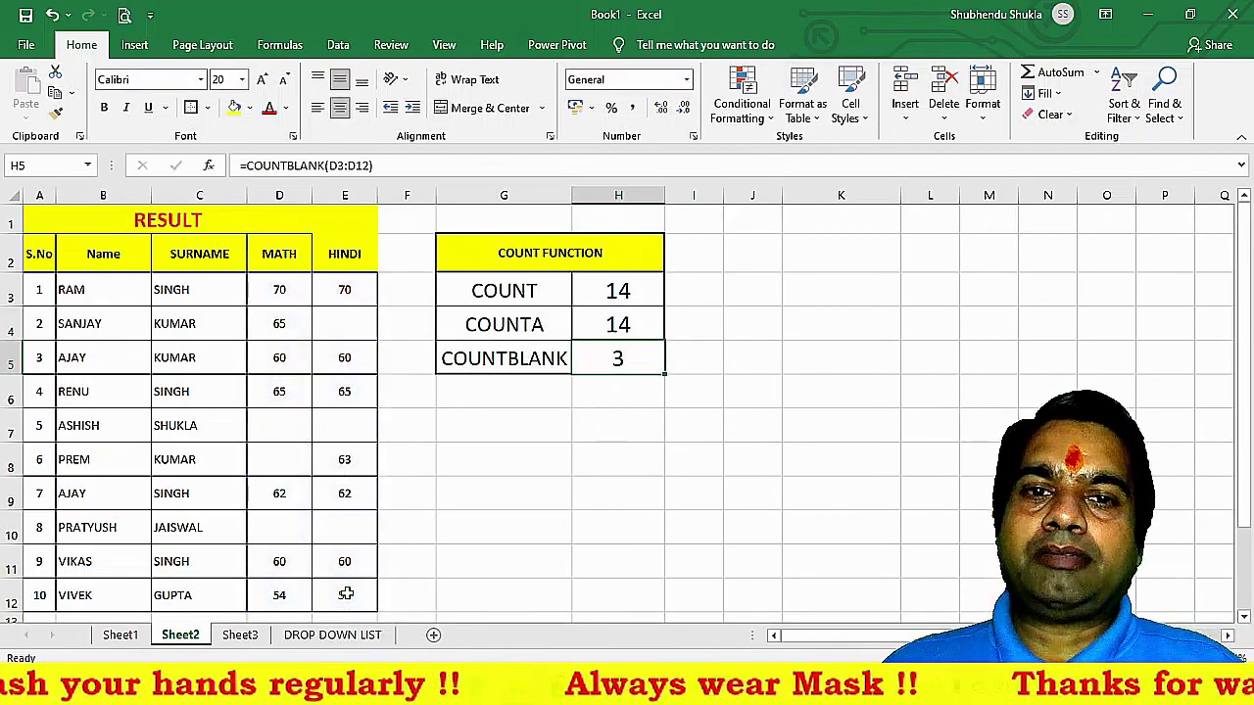
- Type AB into D7 and D8, bringing COUNTA to 16 and COUNTBLANK to 1
left_click(288, 428)
type("AB")
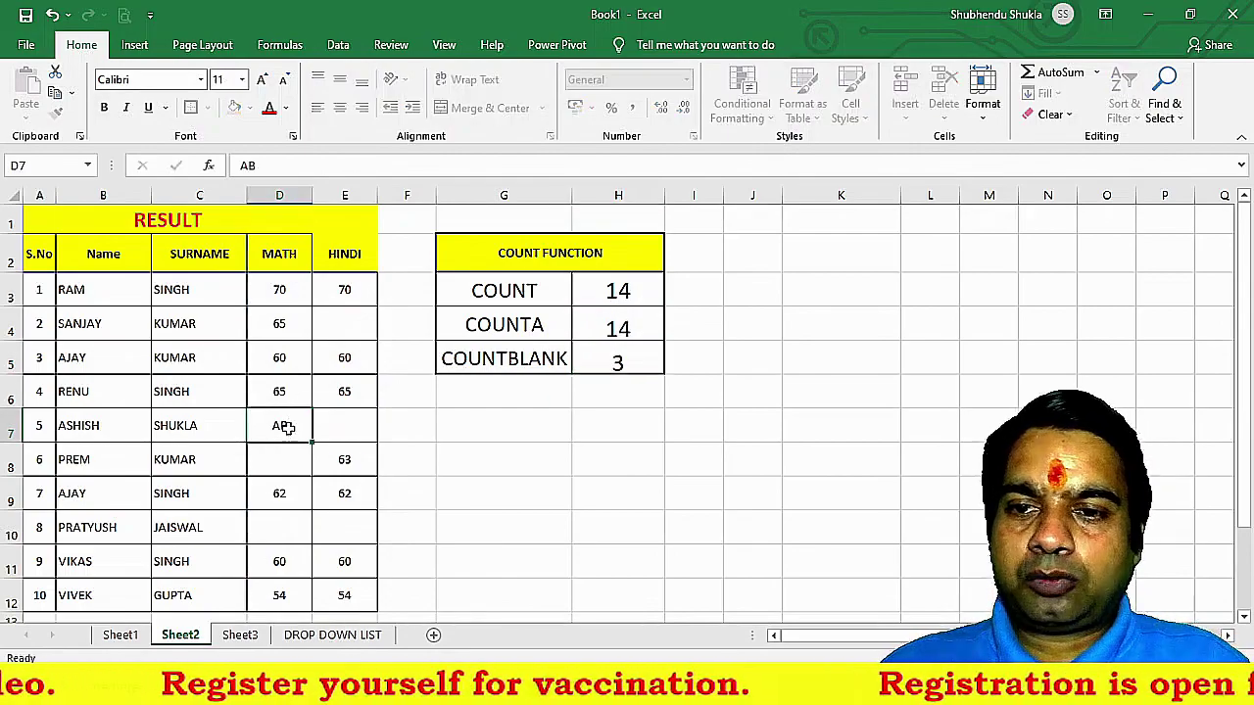
key("Return")
type("AB")
key("Return")
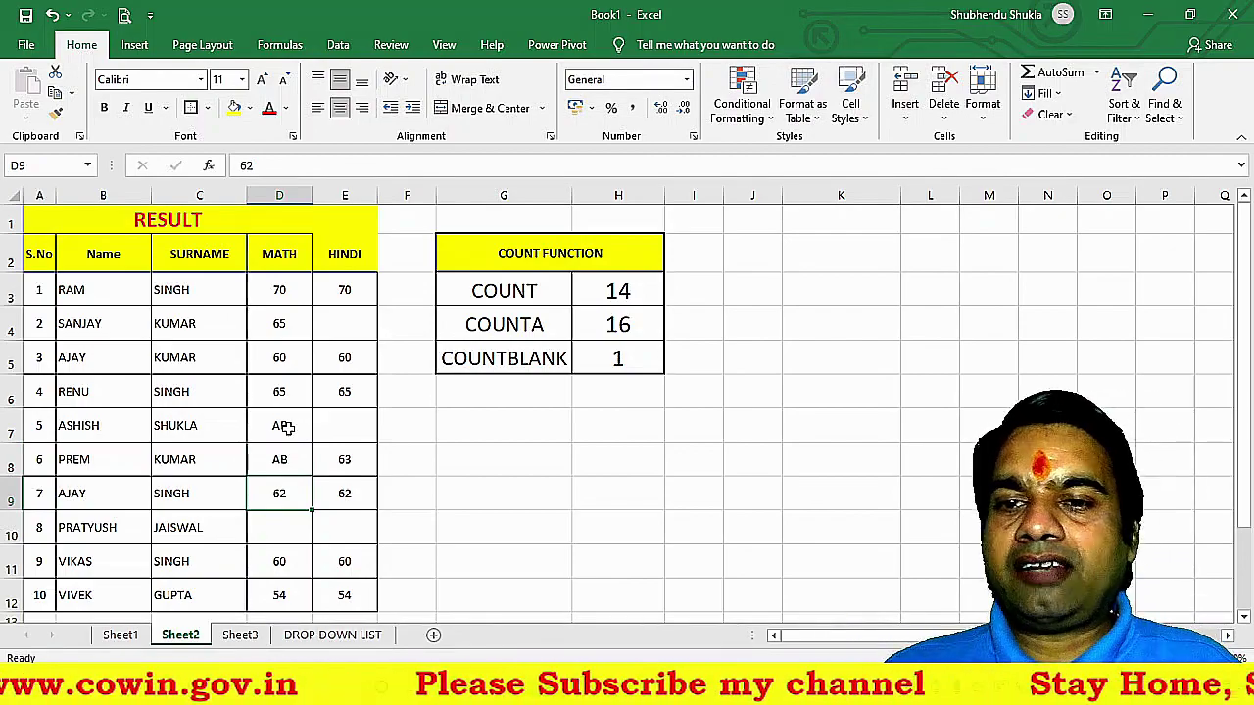
- Write =COUNTBLANK(D3:E12) in H5, counting 4 empty cells across MATH and HINDI
left_click(623, 356)
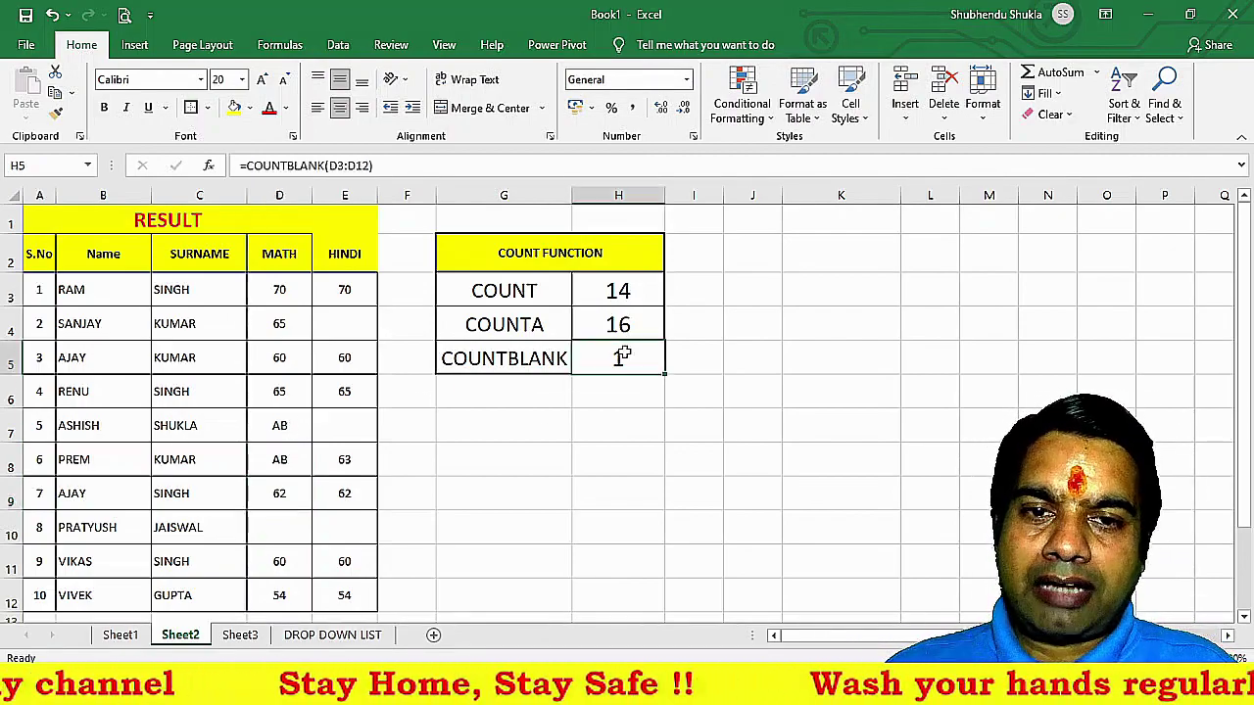
type("=")
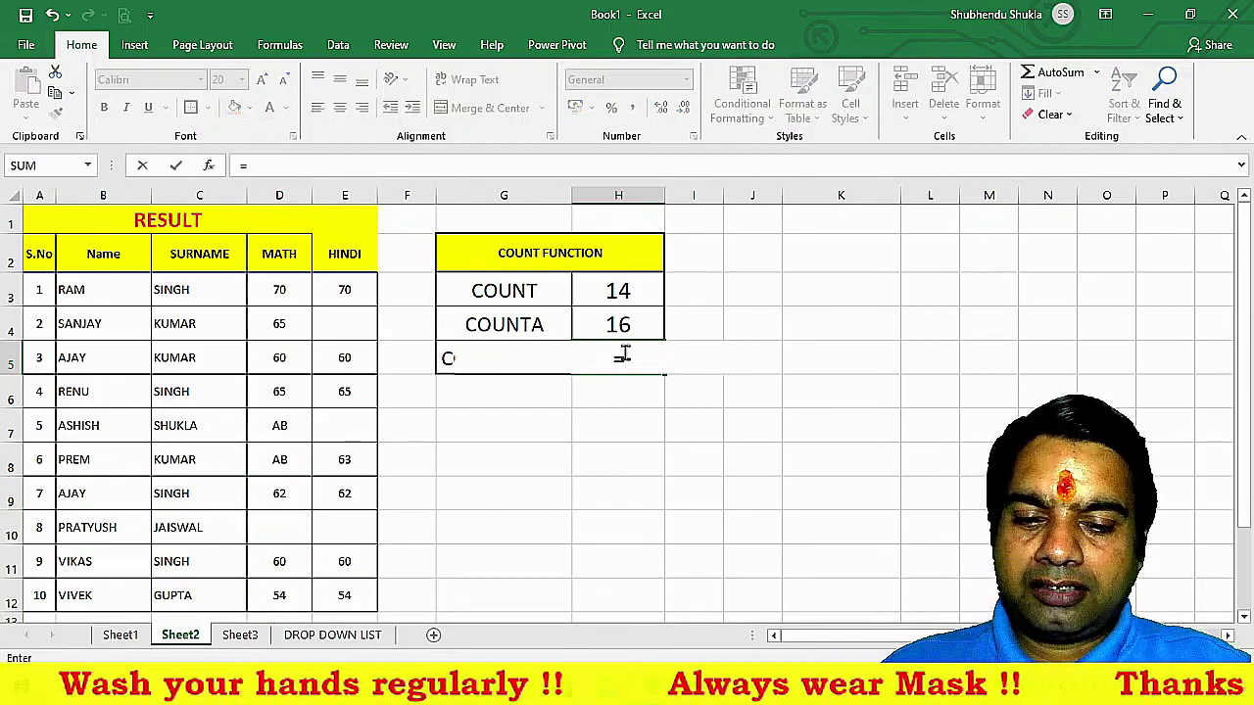
type("COUNTB")
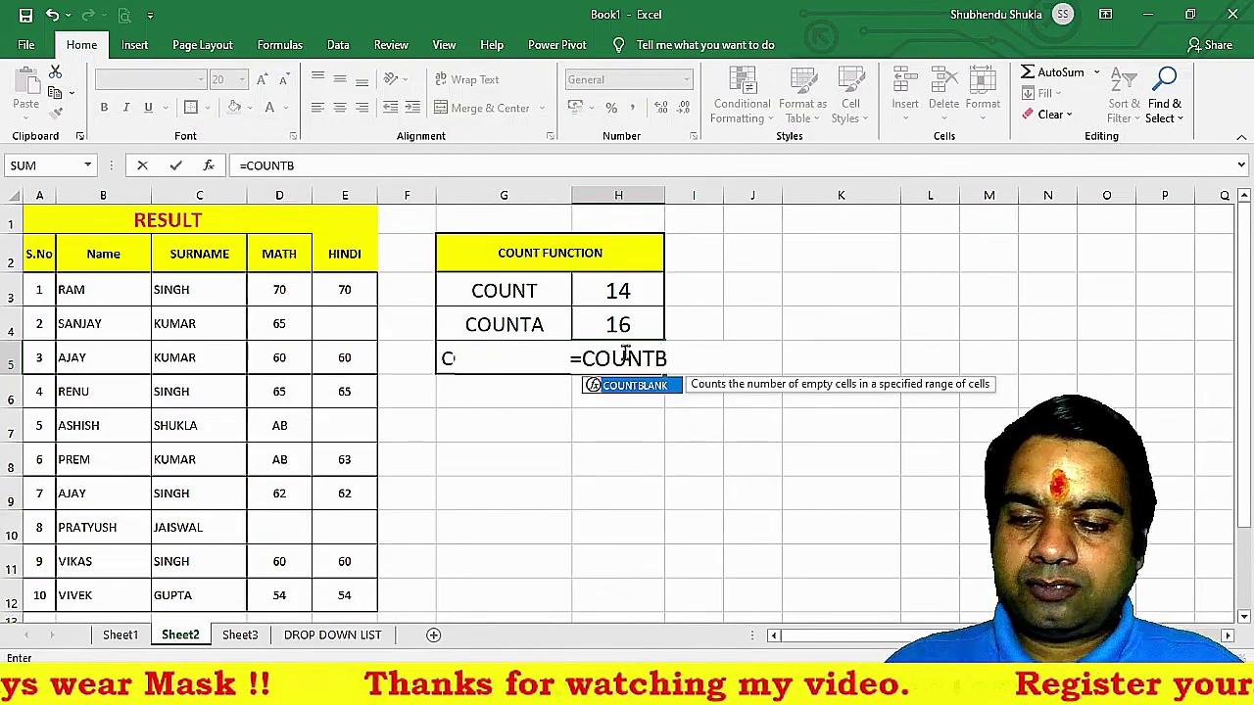
key("Tab")
left_click_drag(280, 289, 351, 582)
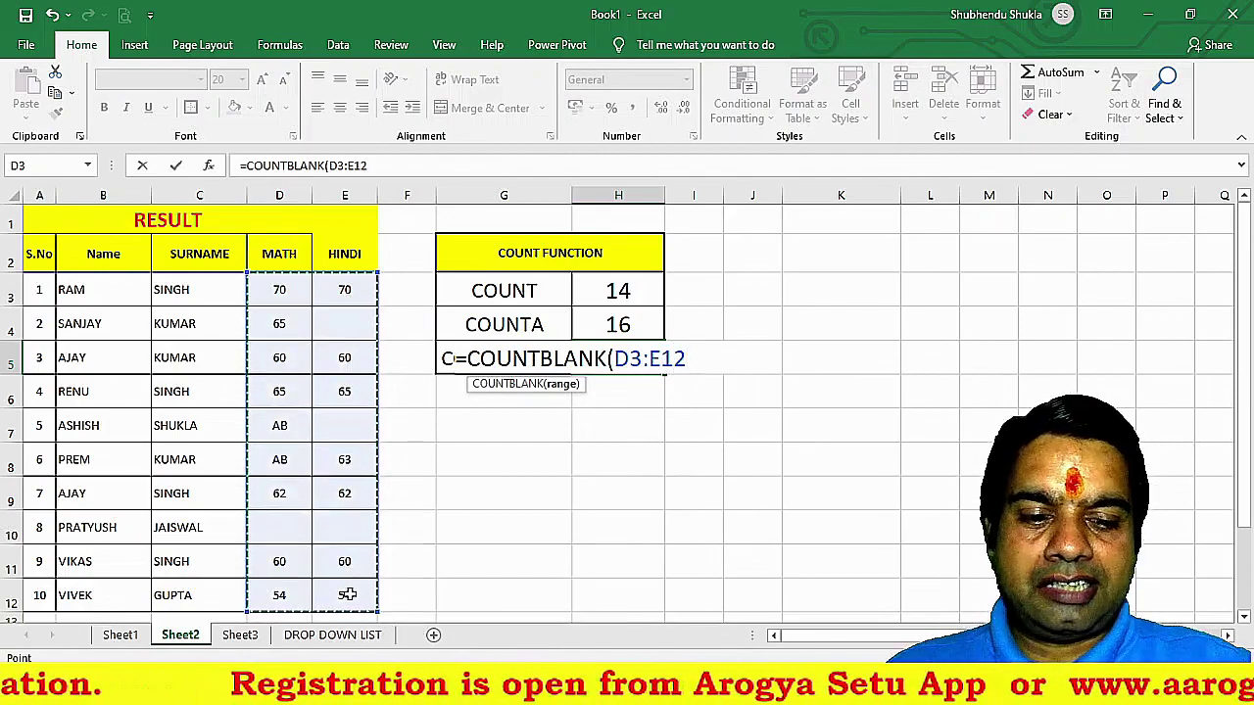
type(")")
key("Return")
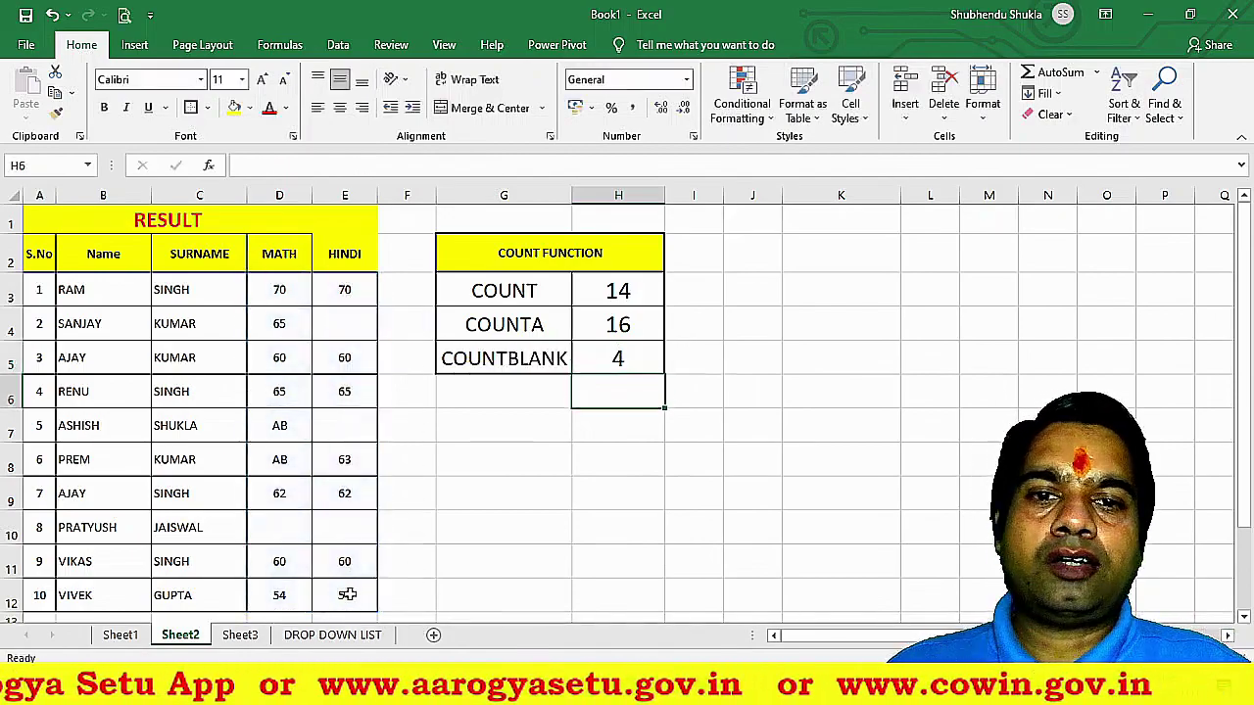